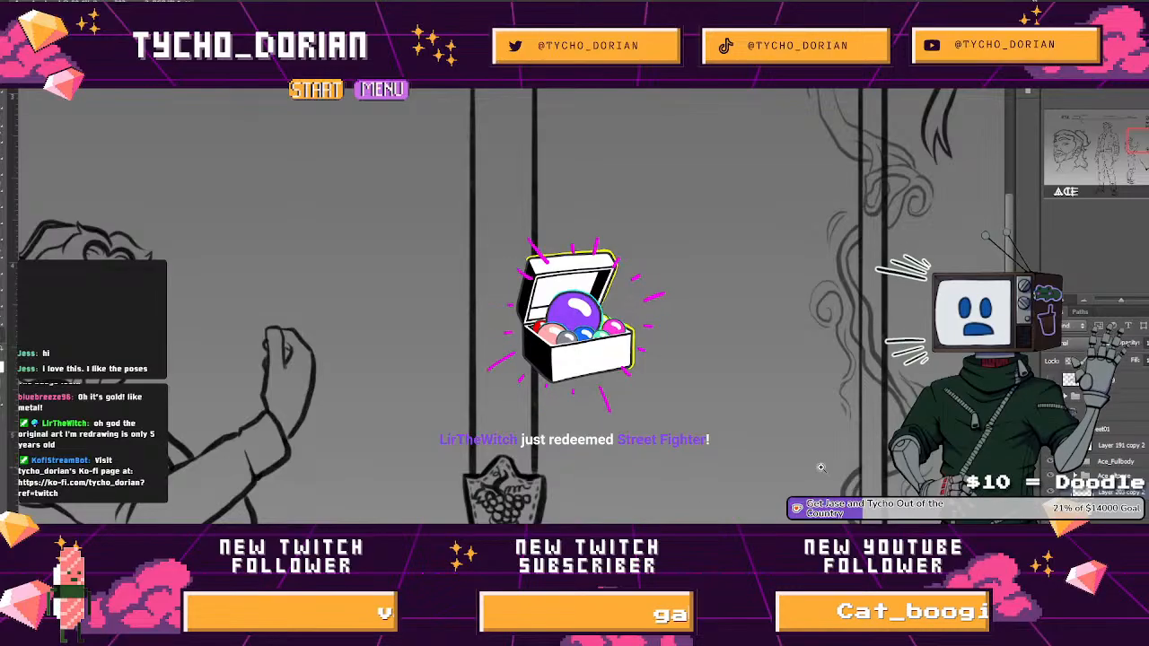
Clear the grapes and dashed stitching from the shield-shaped scabbard tip and fade the remaining scabbard outline
scroll(529, 431, "up", 5)
scroll(529, 431, "down", 3)
left_click_drag(507, 396, 502, 399)
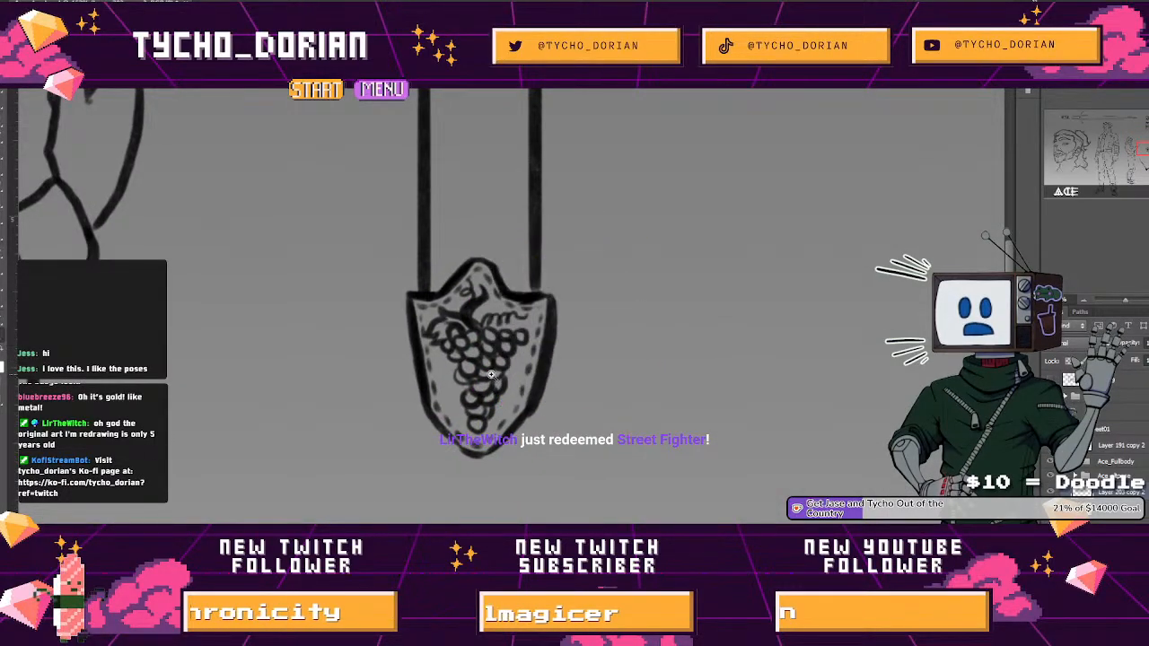
scroll(494, 414, "up", 1)
mouse_move(495, 414)
left_mouse_down()
mouse_move(513, 414)
mouse_move(479, 431)
mouse_move(468, 353)
mouse_move(443, 311)
left_mouse_up()
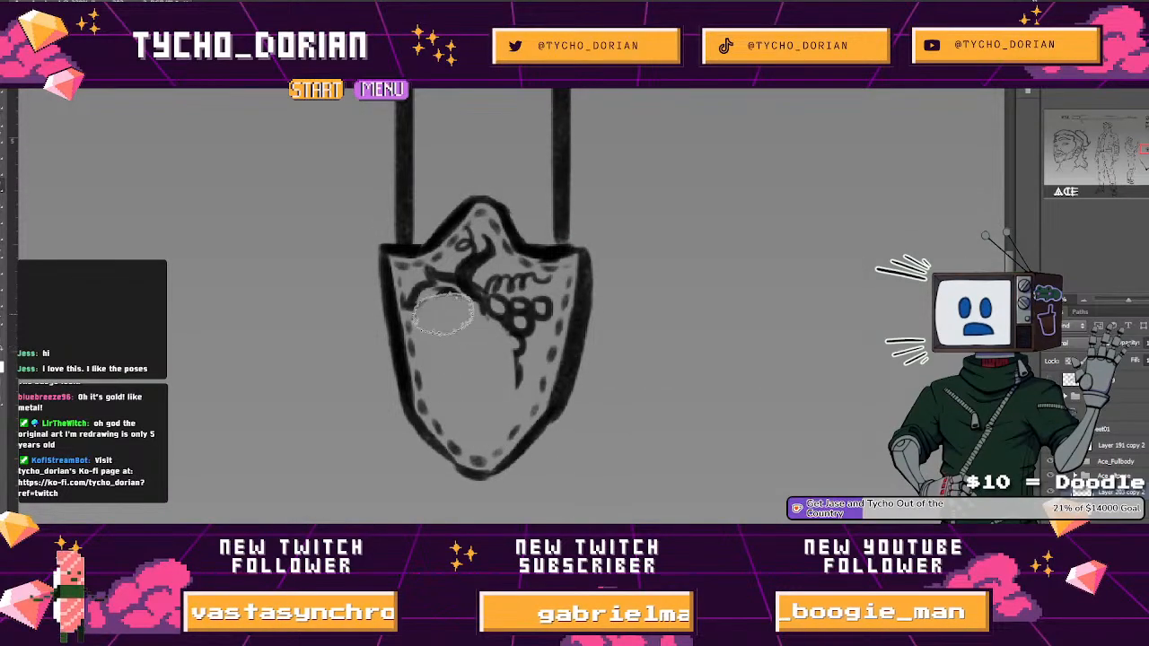
key("ctrl+z")
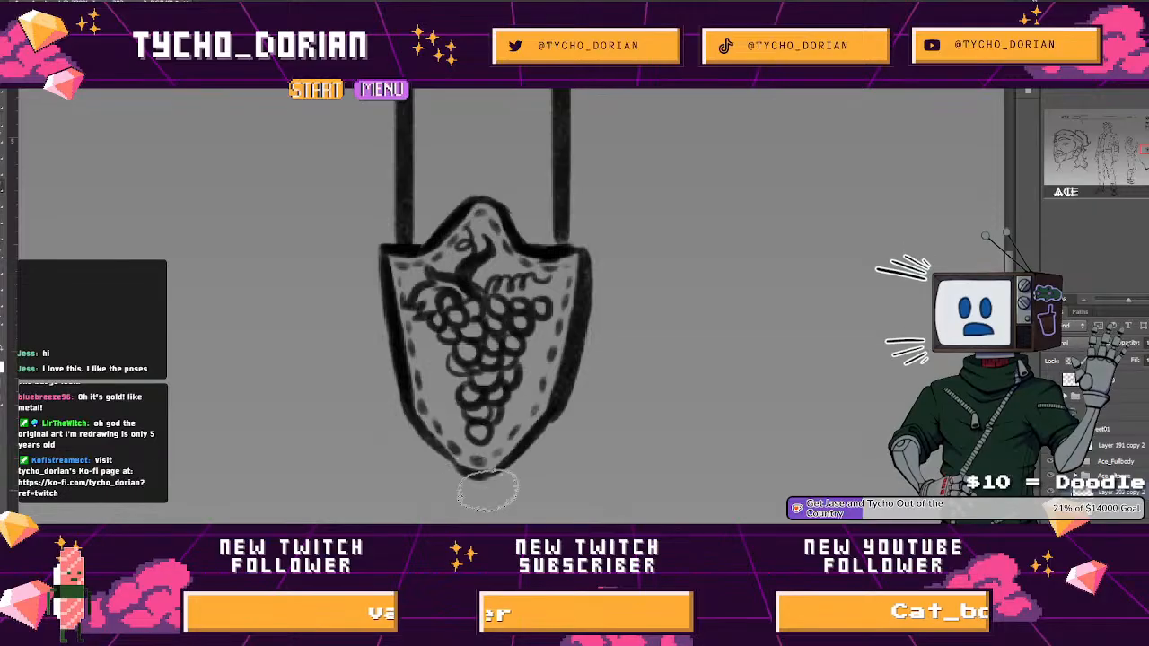
mouse_move(467, 440)
left_mouse_down()
mouse_move(429, 292)
mouse_move(408, 270)
mouse_move(454, 261)
mouse_move(481, 219)
mouse_move(492, 266)
mouse_move(541, 283)
mouse_move(494, 429)
mouse_move(529, 354)
mouse_move(538, 324)
mouse_move(479, 444)
mouse_move(522, 383)
mouse_move(546, 291)
mouse_move(497, 268)
mouse_move(477, 219)
mouse_move(481, 240)
mouse_move(413, 270)
mouse_move(438, 399)
mouse_move(468, 431)
mouse_move(469, 325)
left_mouse_up()
key("ctrl+z")
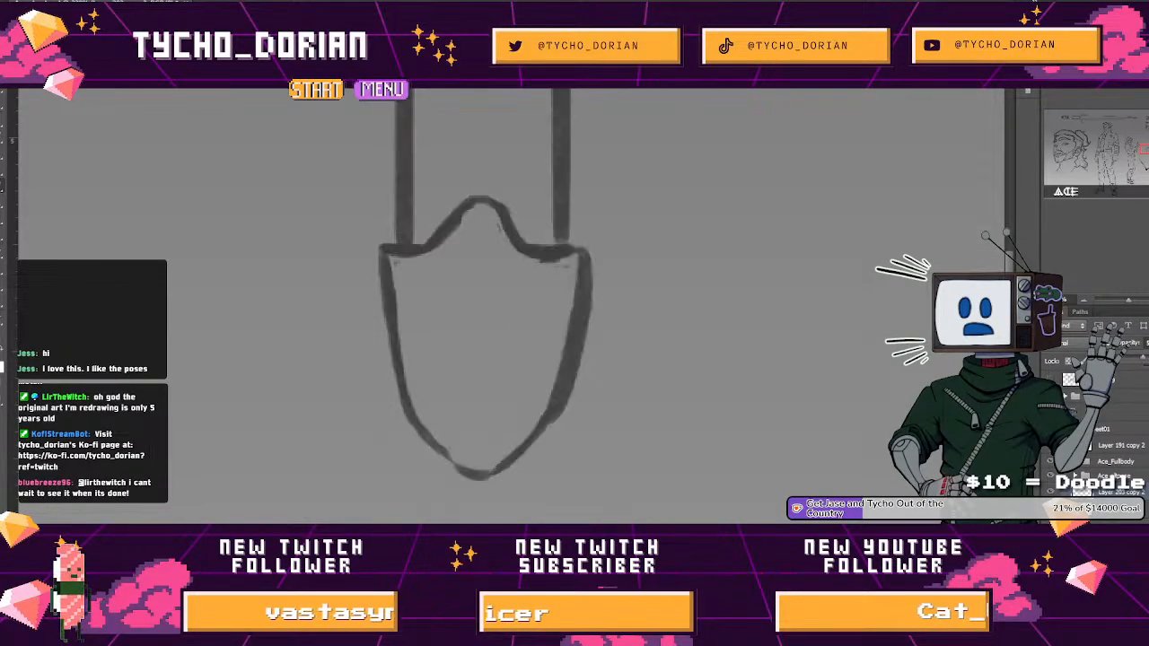
key("Return")
Draw the first overlapping round grapes across the upper edge of the scabbard tip in dark line
key("z")
left_click_drag(496, 332, 345, 332)
left_click_drag(526, 258, 527, 322)
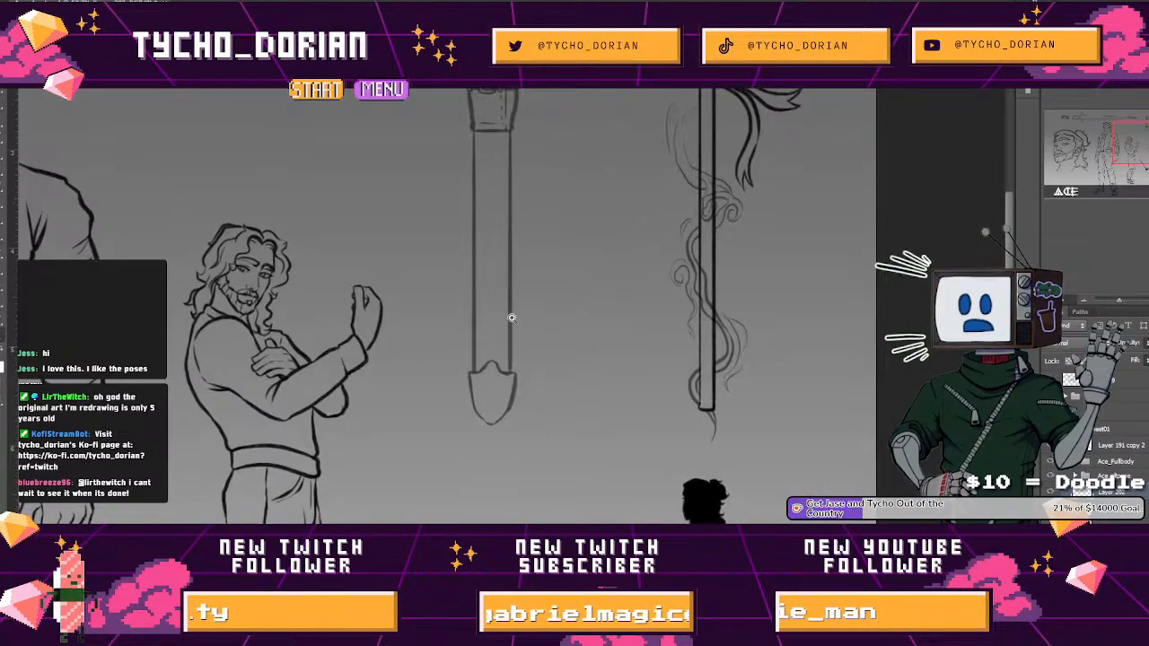
left_click(528, 323)
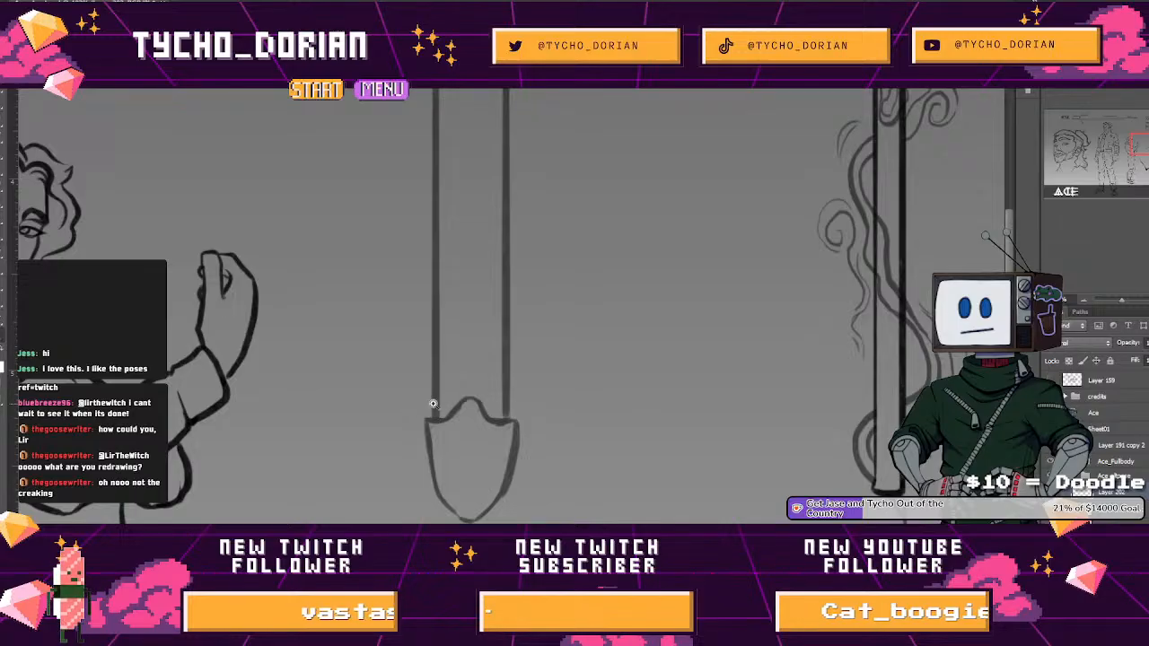
scroll(422, 416, "up", 1)
left_click_drag(520, 449, 431, 369)
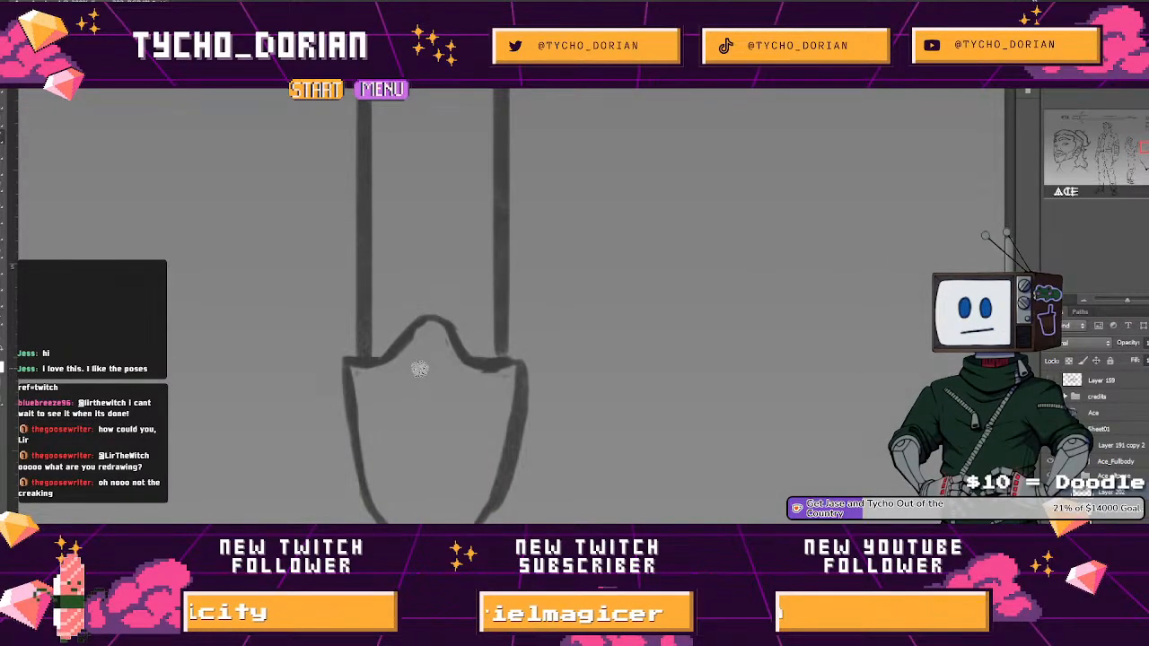
mouse_move(405, 336)
left_mouse_down()
mouse_move(395, 352)
mouse_move(411, 343)
mouse_move(429, 358)
mouse_move(462, 354)
mouse_move(455, 376)
left_mouse_up()
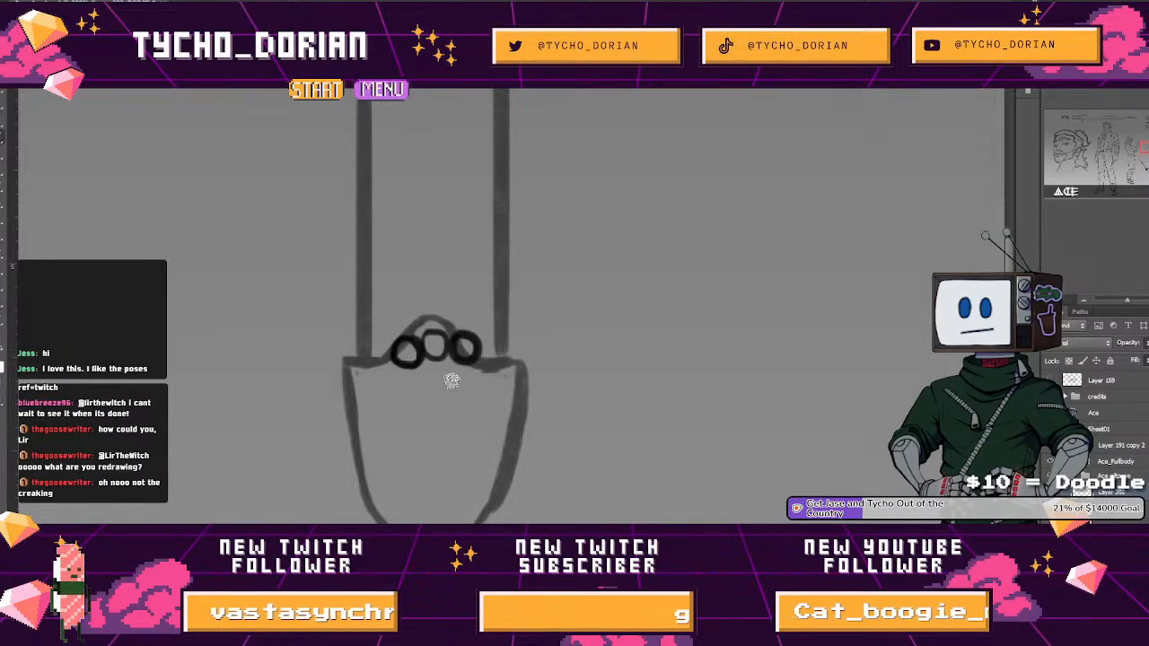
mouse_move(400, 334)
left_mouse_down()
mouse_move(412, 381)
mouse_move(376, 387)
mouse_move(408, 385)
mouse_move(397, 368)
mouse_move(381, 374)
mouse_move(426, 382)
mouse_move(410, 381)
mouse_move(422, 359)
mouse_move(446, 379)
mouse_move(447, 368)
mouse_move(440, 381)
mouse_move(430, 381)
mouse_move(456, 376)
mouse_move(459, 362)
mouse_move(473, 383)
mouse_move(455, 370)
mouse_move(485, 370)
left_mouse_up()
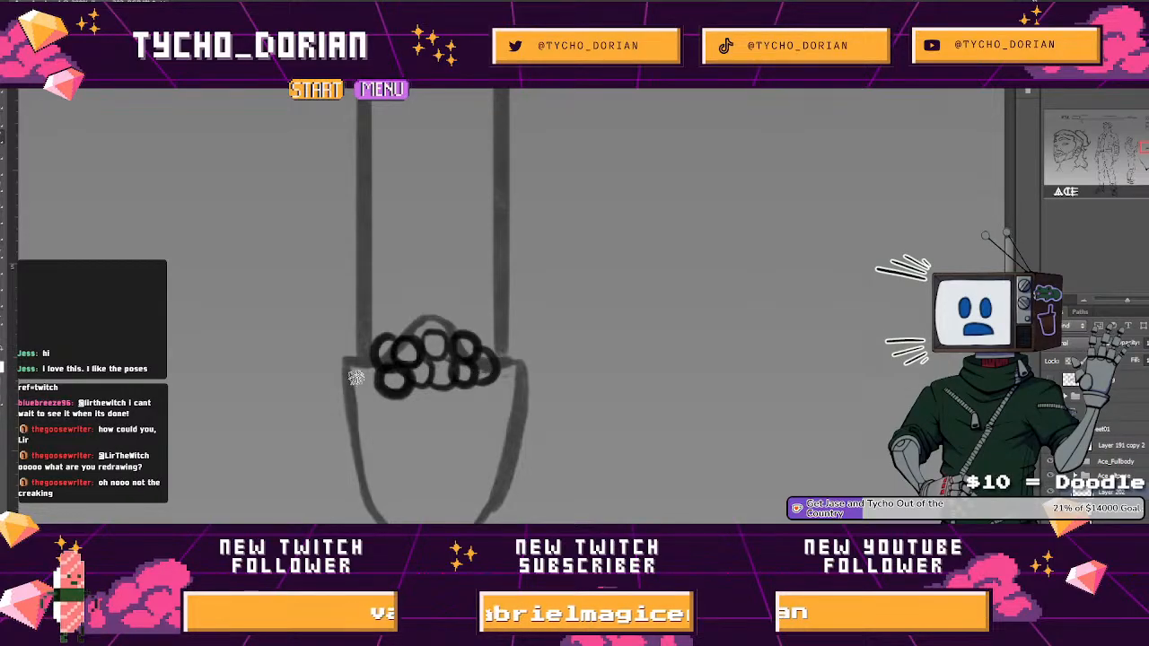
Extend the grape cluster outward and downward with further rows of overlapping circles, narrowing toward the scabbard tip
left_click_drag(353, 361, 379, 370)
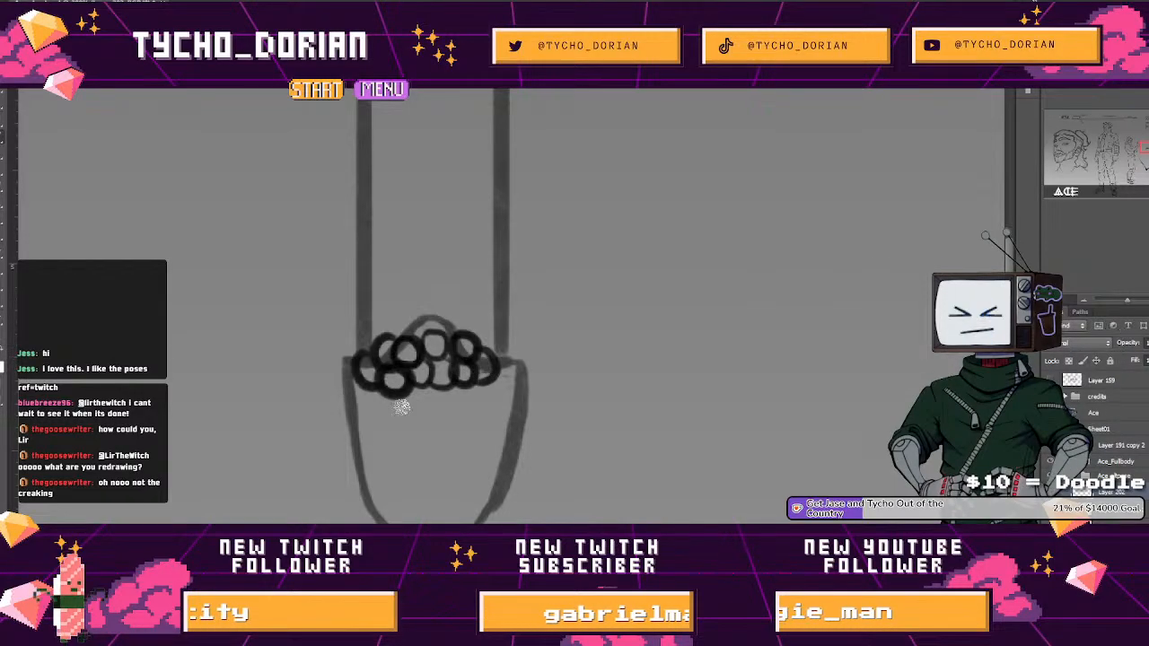
mouse_move(372, 390)
left_mouse_down()
mouse_move(408, 389)
mouse_move(409, 407)
mouse_move(396, 413)
mouse_move(425, 383)
left_mouse_up()
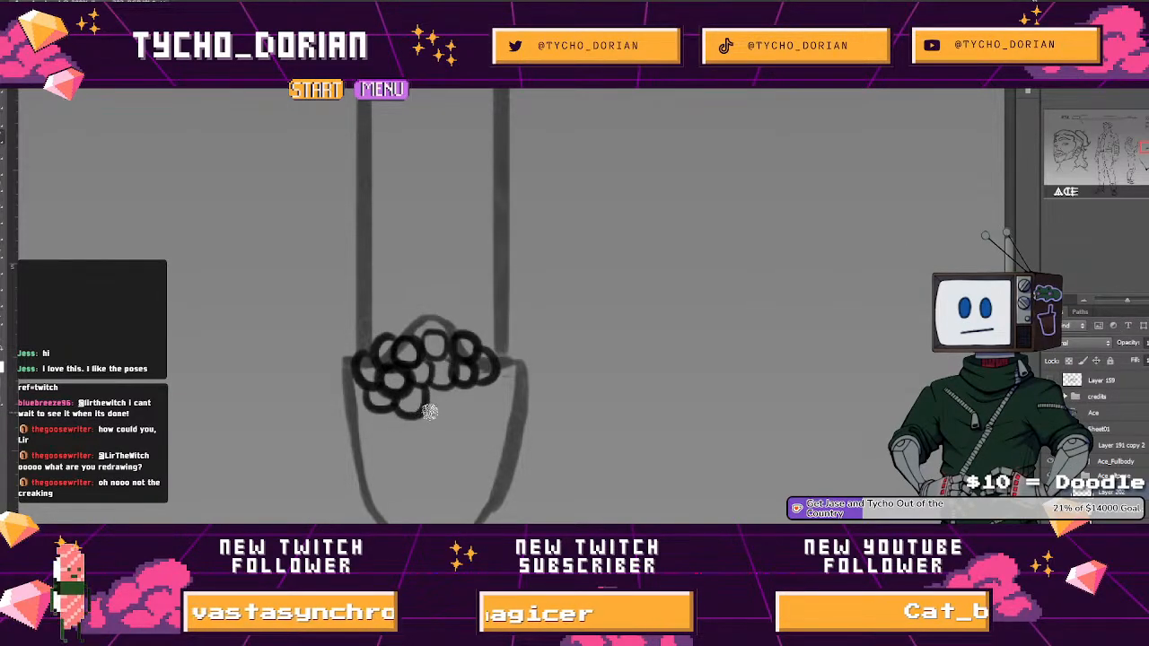
mouse_move(435, 404)
left_mouse_down()
mouse_move(429, 422)
mouse_move(469, 390)
left_mouse_up()
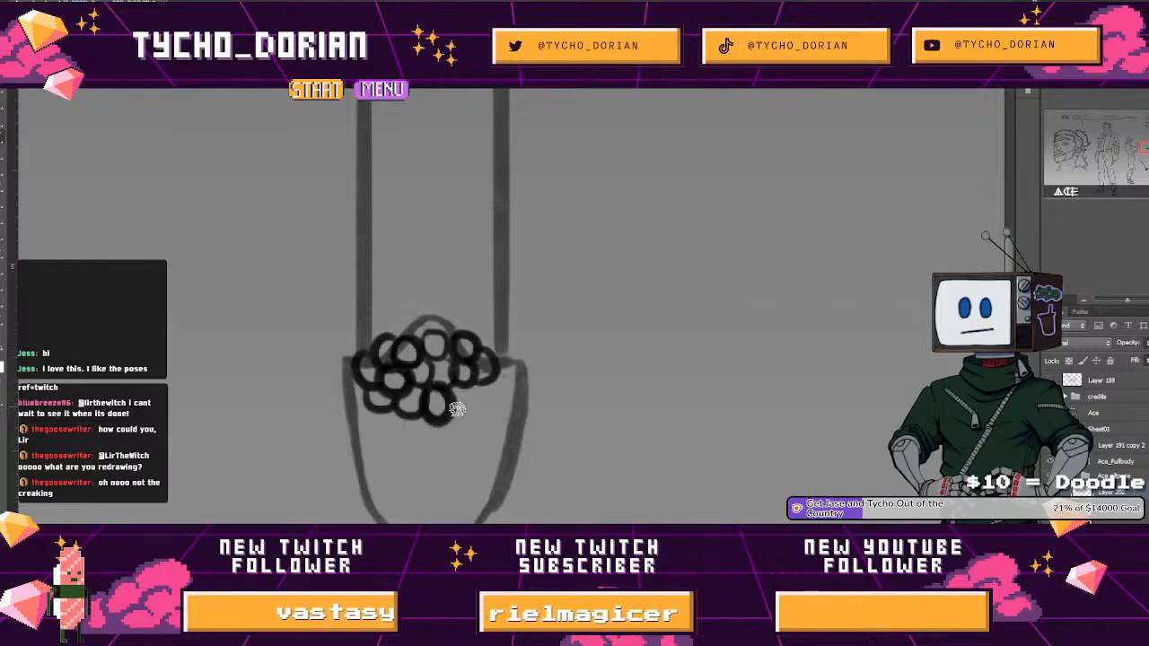
left_click_drag(461, 431, 439, 378)
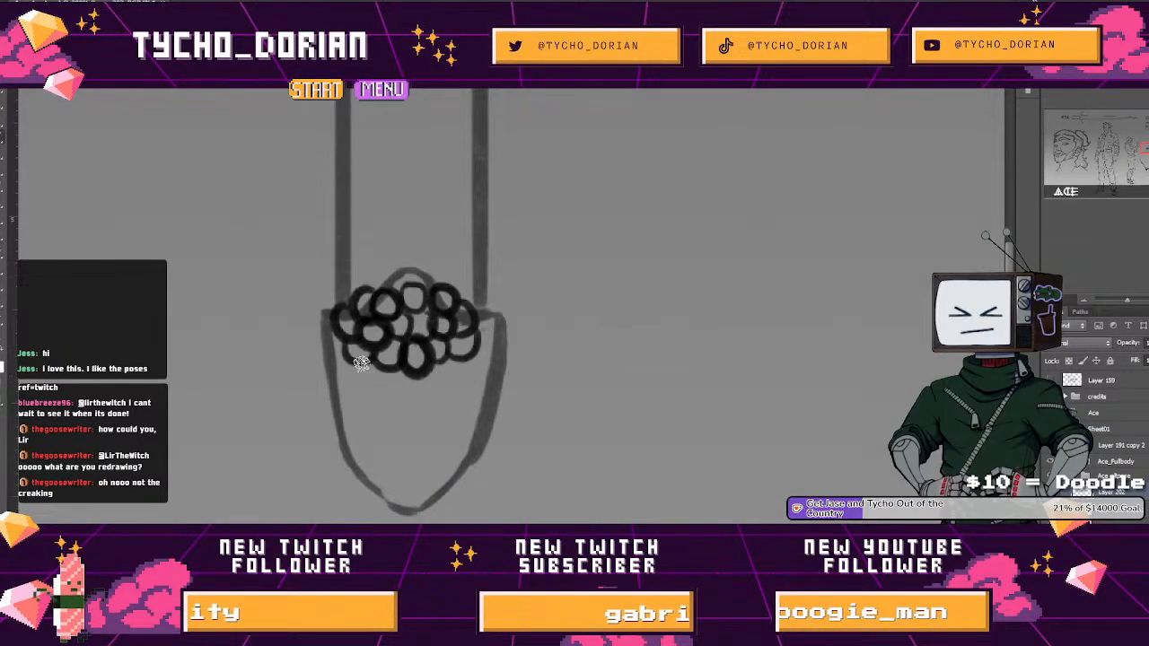
mouse_move(365, 370)
left_mouse_down()
mouse_move(397, 370)
mouse_move(361, 404)
mouse_move(403, 388)
mouse_move(395, 382)
mouse_move(409, 393)
mouse_move(424, 367)
mouse_move(439, 388)
mouse_move(467, 368)
left_mouse_up()
left_click_drag(395, 409, 402, 368)
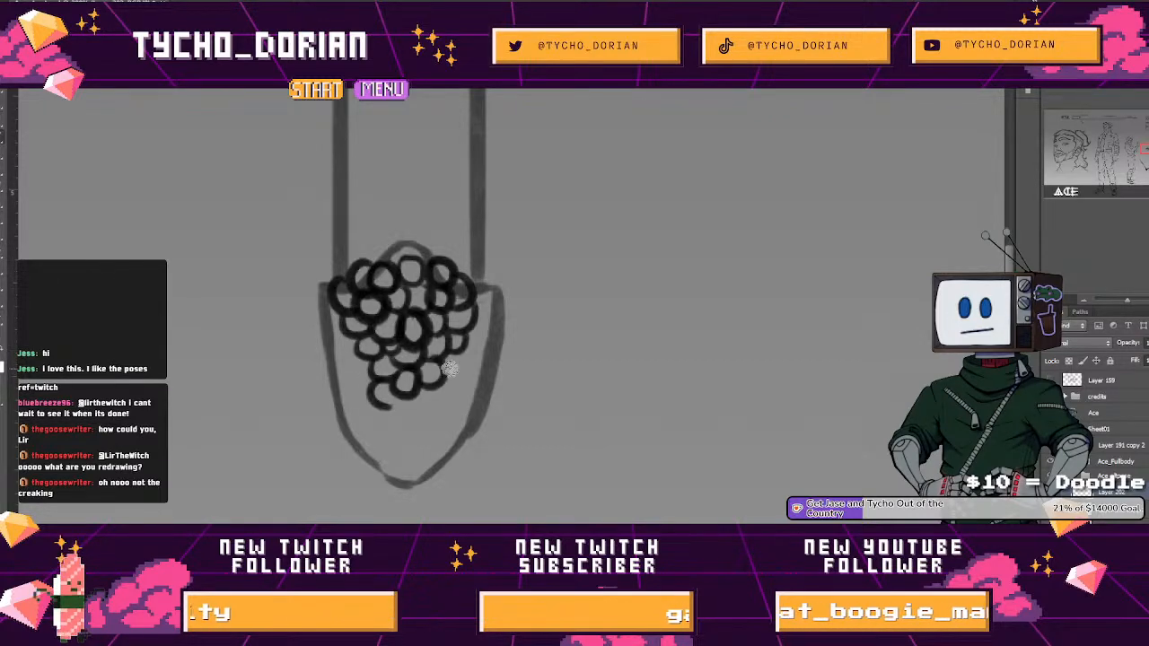
Complete the cluster's tapered lower end with more grapes and shift the whole cluster down over the scabbard tip
key("ctrl+0")
mouse_move(344, 375)
left_mouse_down()
mouse_move(334, 377)
mouse_move(444, 410)
left_mouse_up()
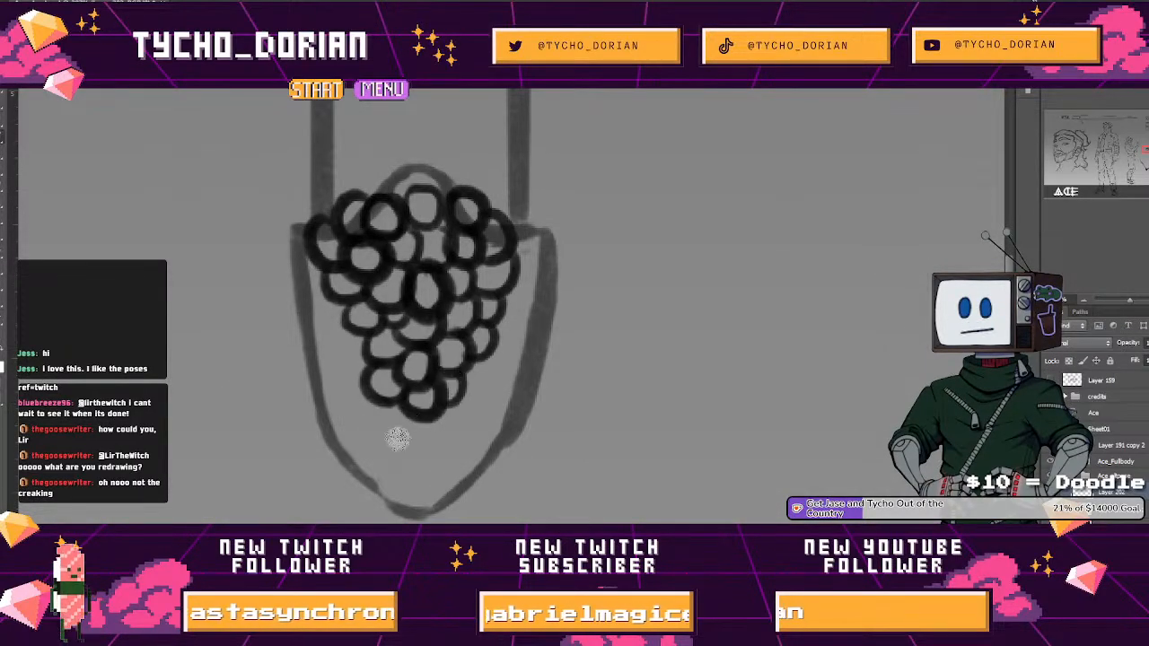
mouse_move(403, 421)
left_mouse_down()
mouse_move(401, 381)
mouse_move(381, 384)
mouse_move(388, 360)
mouse_move(415, 406)
mouse_move(418, 363)
mouse_move(450, 379)
mouse_move(441, 343)
left_mouse_up()
mouse_move(414, 388)
left_mouse_down()
mouse_move(370, 413)
mouse_move(381, 398)
mouse_move(385, 413)
mouse_move(383, 394)
mouse_move(405, 409)
mouse_move(396, 401)
mouse_move(405, 439)
left_mouse_up()
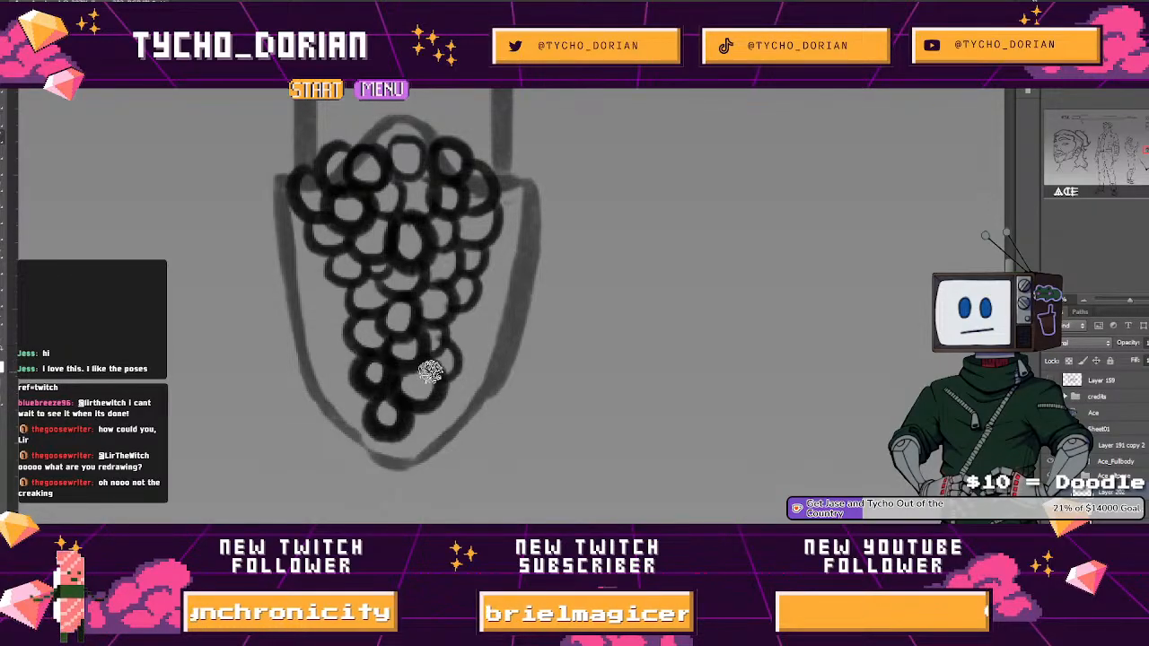
left_click_drag(444, 386, 418, 382)
left_click_drag(420, 332, 420, 366)
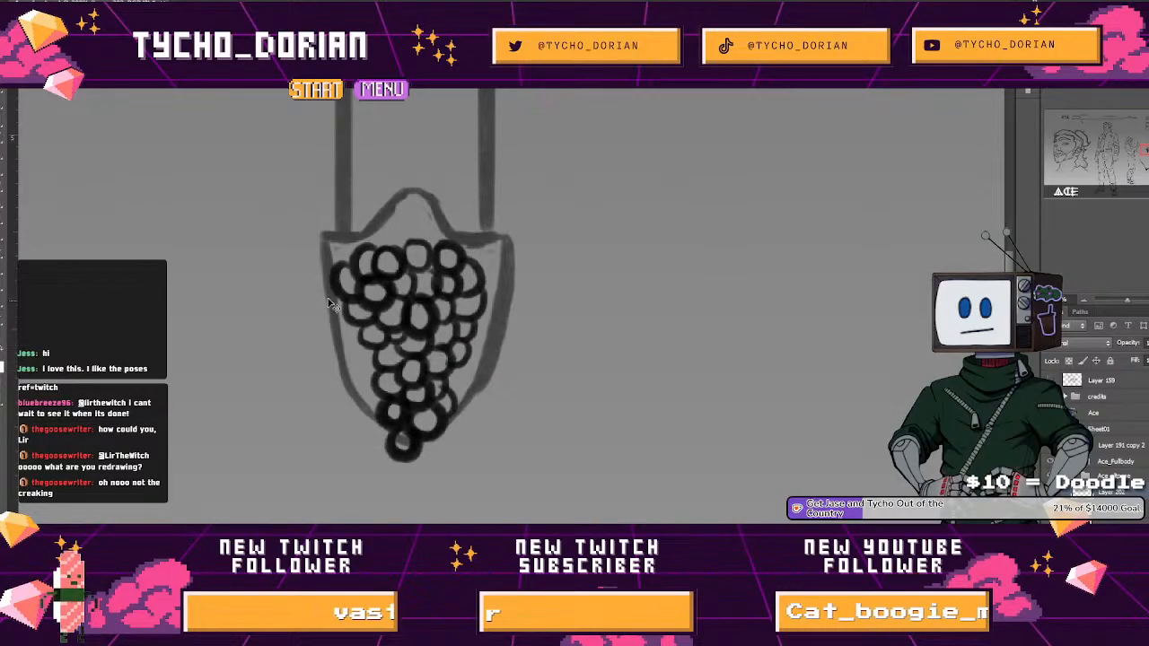
Draw a thick vine curling from the top of the grapes over the left scabbard edge, ending in an upturned point
scroll(296, 230, "up", 2)
mouse_move(447, 271)
left_mouse_down()
mouse_move(456, 261)
mouse_move(443, 244)
mouse_move(392, 223)
mouse_move(363, 269)
mouse_move(333, 277)
mouse_move(301, 249)
left_mouse_up()
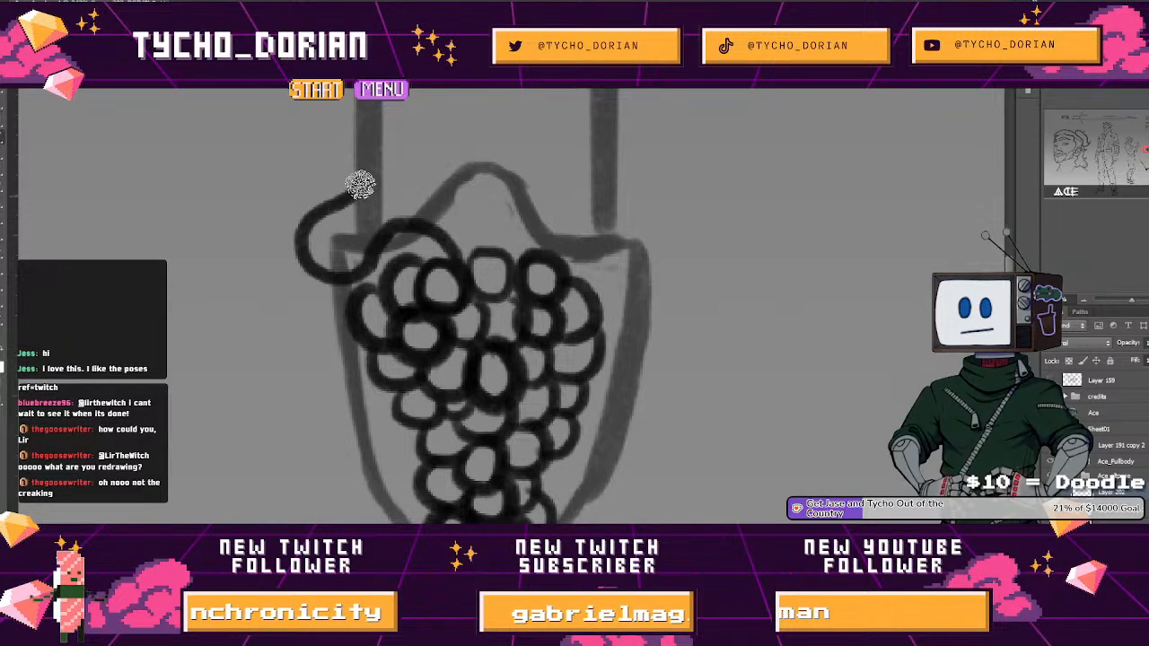
left_click_drag(460, 266, 436, 218)
key("ctrl+z")
mouse_move(472, 260)
left_mouse_down()
mouse_move(456, 231)
mouse_move(419, 211)
left_mouse_up()
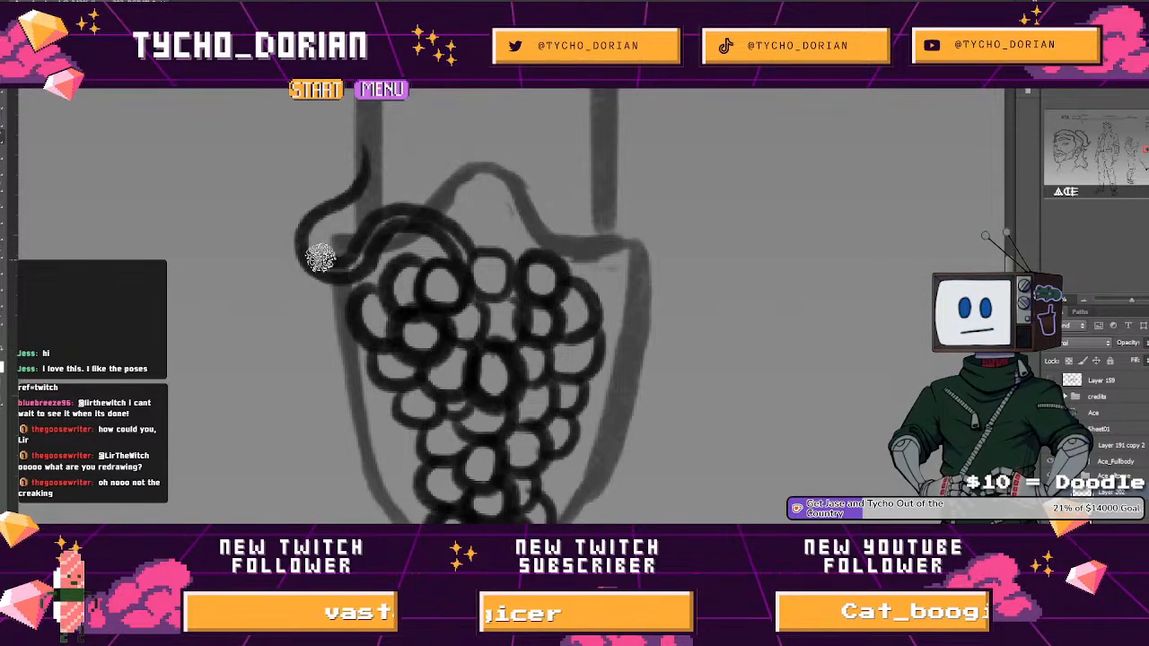
key("ctrl+z")
mouse_move(470, 269)
left_mouse_down()
mouse_move(454, 231)
mouse_move(466, 268)
mouse_move(445, 227)
mouse_move(419, 218)
mouse_move(382, 223)
mouse_move(331, 266)
mouse_move(314, 256)
mouse_move(326, 225)
left_mouse_up()
left_click_drag(387, 202, 350, 283)
scroll(351, 283, "up", 3)
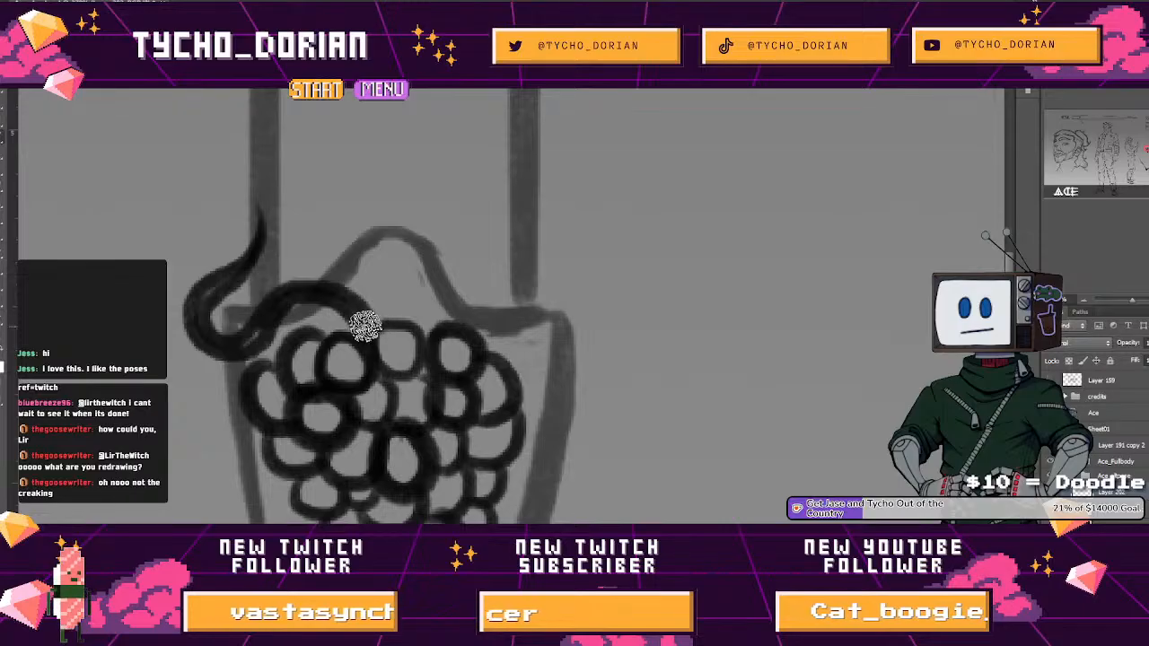
left_click_drag(392, 292, 402, 240)
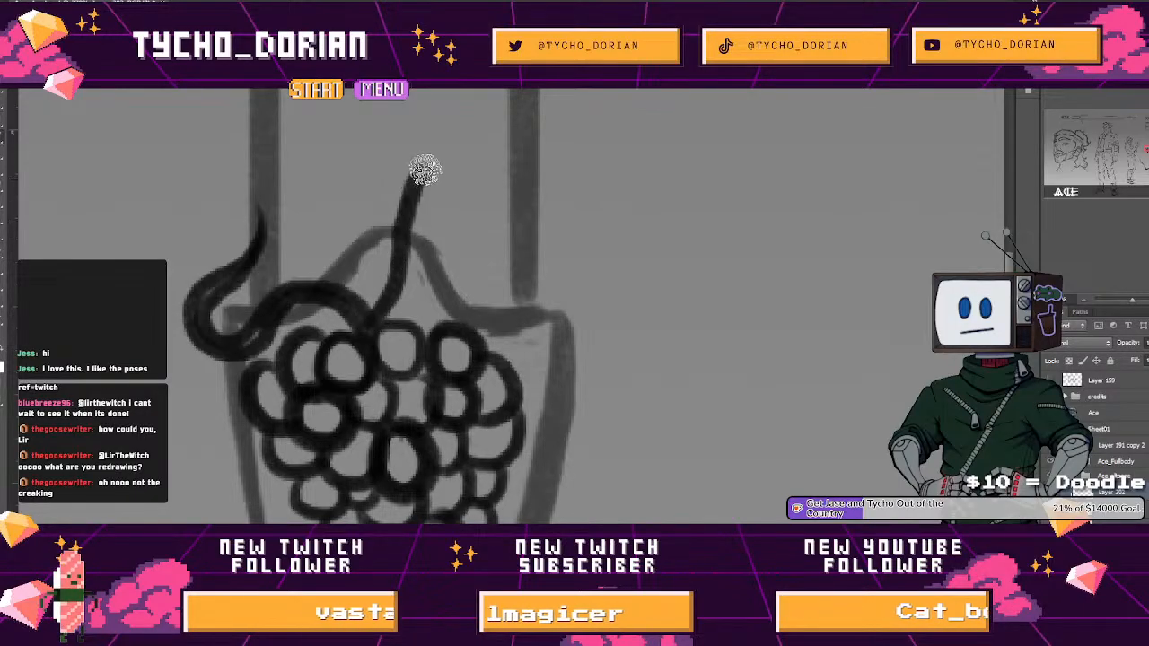
key("ctrl+z")
mouse_move(369, 329)
left_mouse_down()
mouse_move(401, 259)
mouse_move(418, 163)
mouse_move(462, 151)
left_mouse_up()
key("ctrl+z")
mouse_move(359, 333)
left_mouse_down()
mouse_move(439, 165)
mouse_move(445, 215)
mouse_move(420, 163)
mouse_move(460, 136)
mouse_move(487, 174)
left_mouse_up()
key("ctrl+z")
mouse_move(362, 330)
left_mouse_down()
mouse_move(401, 273)
mouse_move(438, 156)
mouse_move(475, 194)
mouse_move(450, 139)
mouse_move(502, 146)
mouse_move(492, 105)
left_mouse_up()
scroll(434, 180, "down", 8)
key("ctrl+z")
scroll(452, 268, "up", 8)
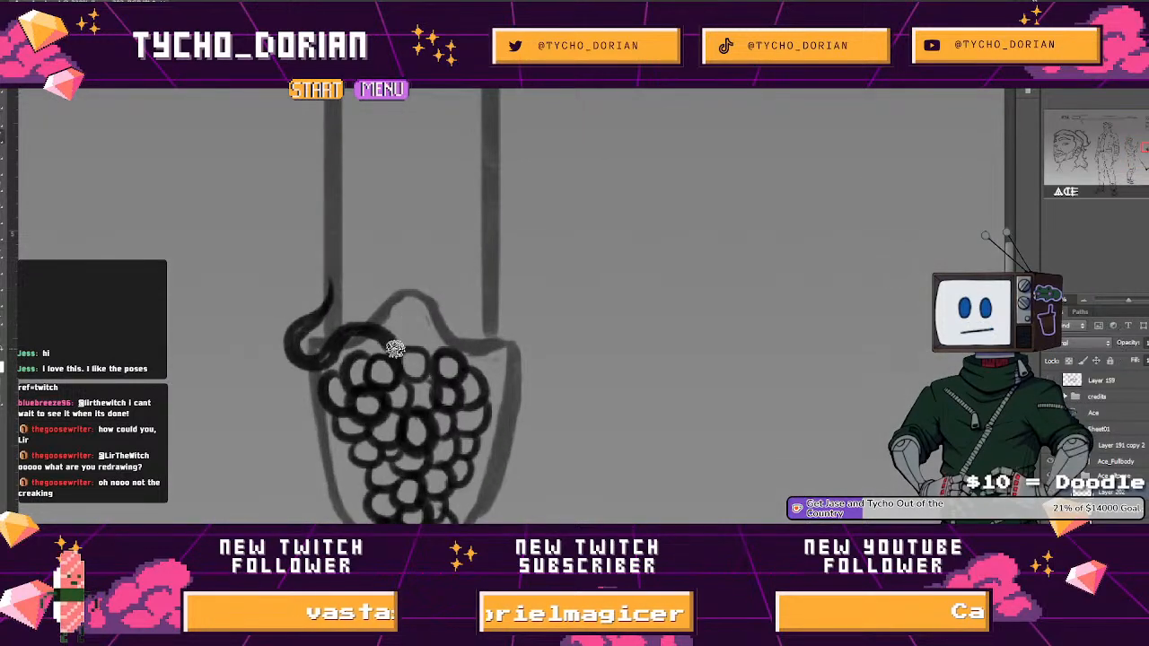
mouse_move(409, 337)
left_mouse_down()
mouse_move(446, 244)
mouse_move(419, 311)
mouse_move(422, 238)
mouse_move(449, 247)
mouse_move(431, 243)
mouse_move(445, 198)
mouse_move(471, 197)
mouse_move(472, 221)
mouse_move(453, 203)
mouse_move(502, 151)
left_mouse_up()
key("ctrl+z")
Draw a thin looping tendril rising from the vine above the grapes toward the right scabbard edge
scroll(489, 149, "down", 8)
left_click_drag(484, 201, 424, 255)
scroll(424, 255, "up", 3)
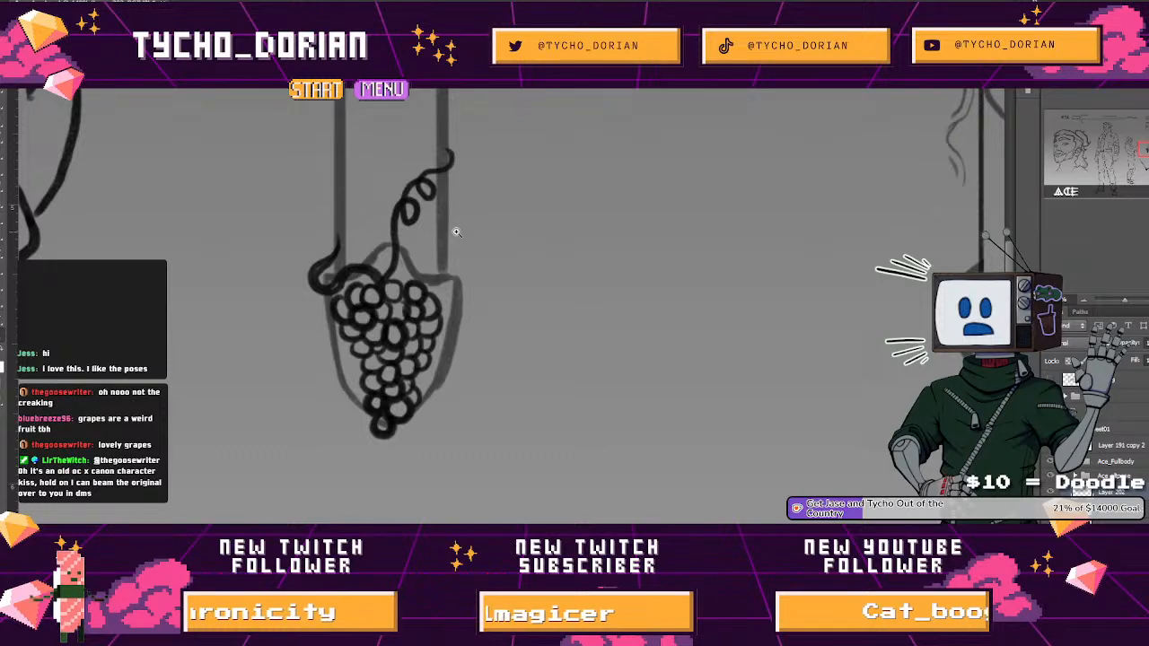
Draw a jagged, pointed grape leaf spreading right from the stem over the upper right grapes
mouse_move(412, 259)
left_mouse_down()
mouse_move(466, 281)
mouse_move(477, 298)
left_mouse_up()
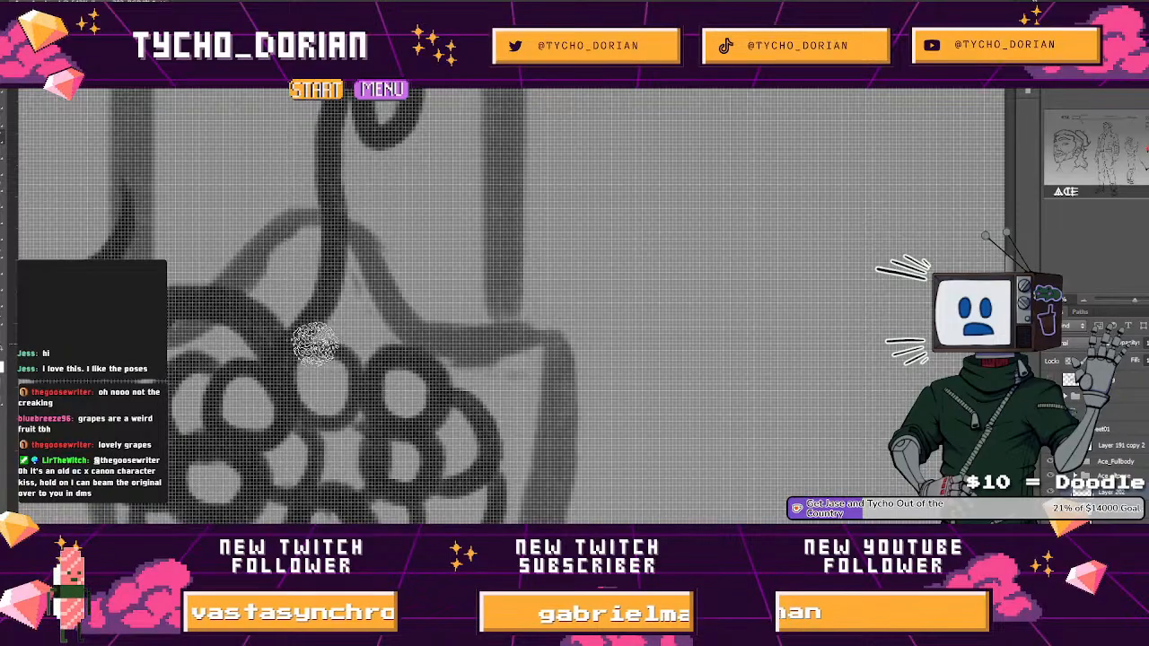
mouse_move(308, 350)
left_mouse_down()
mouse_move(337, 298)
mouse_move(425, 259)
mouse_move(441, 202)
mouse_move(423, 279)
mouse_move(457, 268)
mouse_move(546, 190)
mouse_move(520, 273)
mouse_move(462, 318)
left_mouse_up()
mouse_move(326, 338)
left_mouse_down()
mouse_move(452, 304)
mouse_move(623, 295)
mouse_move(606, 331)
left_mouse_up()
mouse_move(545, 352)
left_mouse_down()
mouse_move(451, 267)
mouse_move(576, 258)
mouse_move(608, 282)
mouse_move(594, 290)
mouse_move(568, 381)
mouse_move(541, 402)
mouse_move(544, 386)
mouse_move(503, 361)
mouse_move(491, 397)
mouse_move(470, 364)
mouse_move(387, 331)
left_mouse_up()
mouse_move(448, 296)
left_mouse_down()
mouse_move(336, 259)
mouse_move(465, 271)
left_mouse_up()
key("ctrl+z")
key("ctrl+z")
key("ctrl+z")
key("ctrl+z")
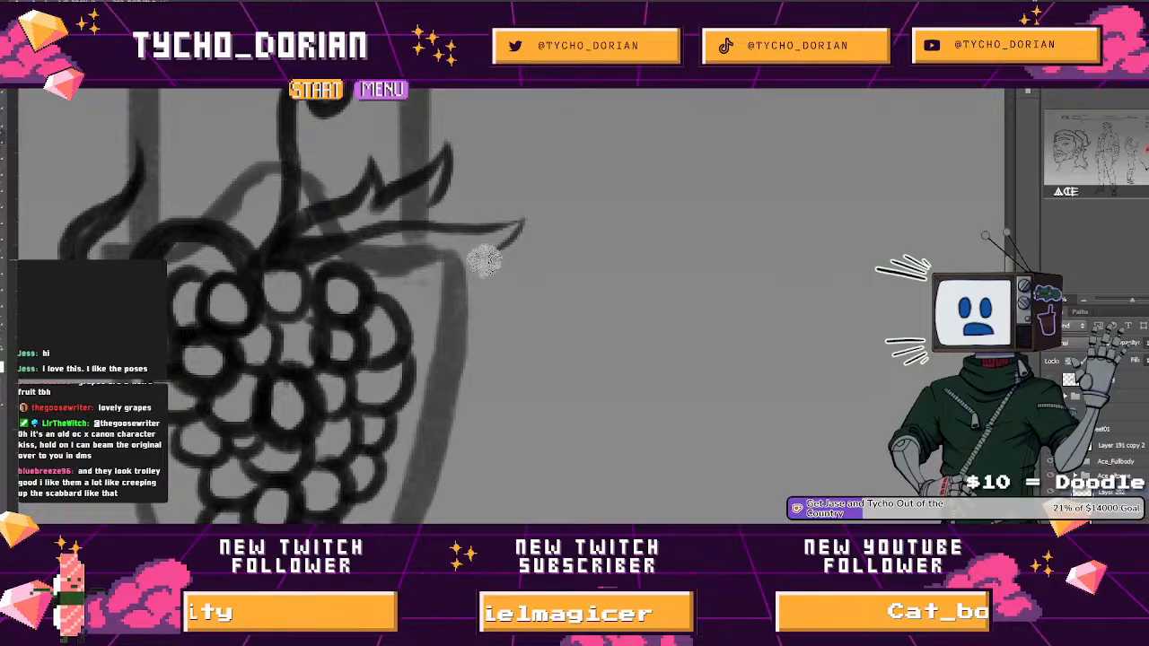
mouse_move(483, 258)
left_mouse_down()
mouse_move(504, 302)
mouse_move(452, 288)
mouse_move(446, 303)
mouse_move(467, 350)
mouse_move(440, 309)
left_mouse_up()
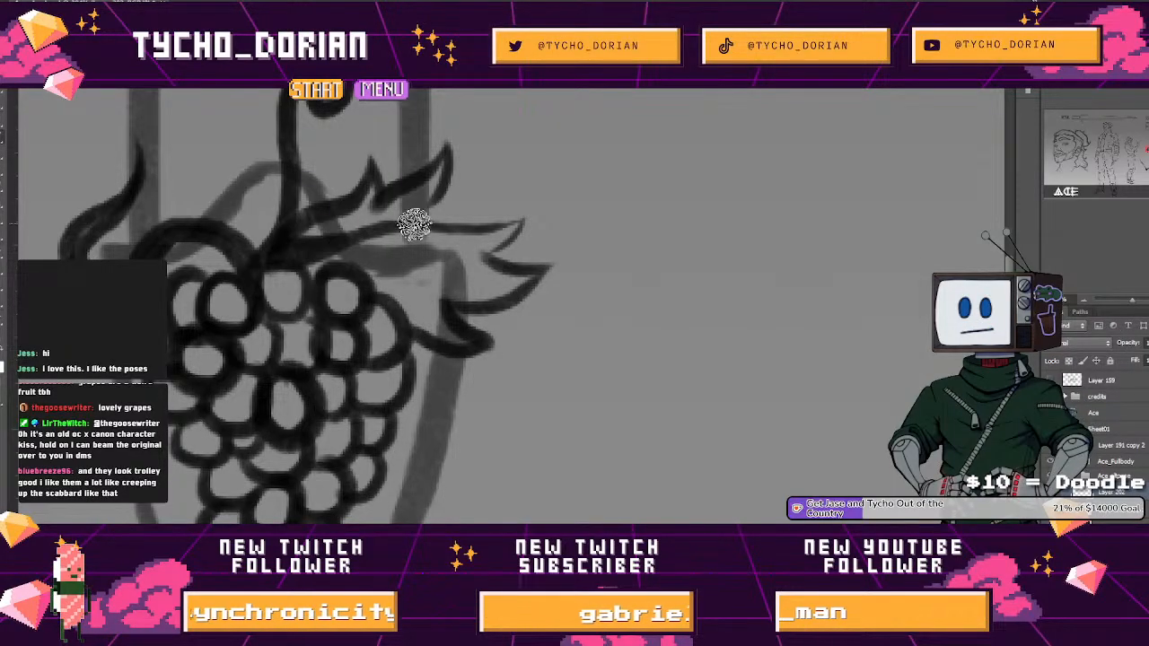
left_click_drag(426, 203, 414, 266)
Add a second pointed leaf above the vine, to the left of the looping tendril
mouse_move(209, 285)
left_mouse_down()
mouse_move(331, 347)
mouse_move(272, 442)
left_mouse_up()
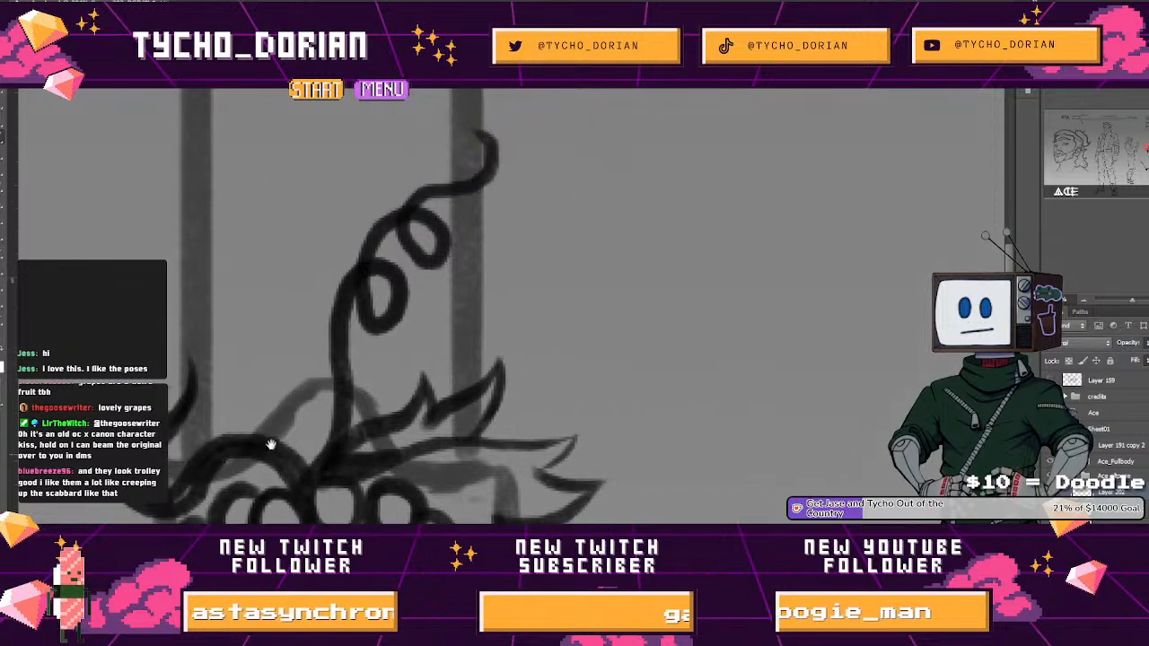
mouse_move(335, 358)
left_mouse_down()
mouse_move(223, 239)
mouse_move(249, 317)
mouse_move(172, 275)
mouse_move(306, 392)
mouse_move(331, 372)
mouse_move(289, 338)
left_mouse_up()
key("z")
left_click_drag(336, 308, 265, 257)
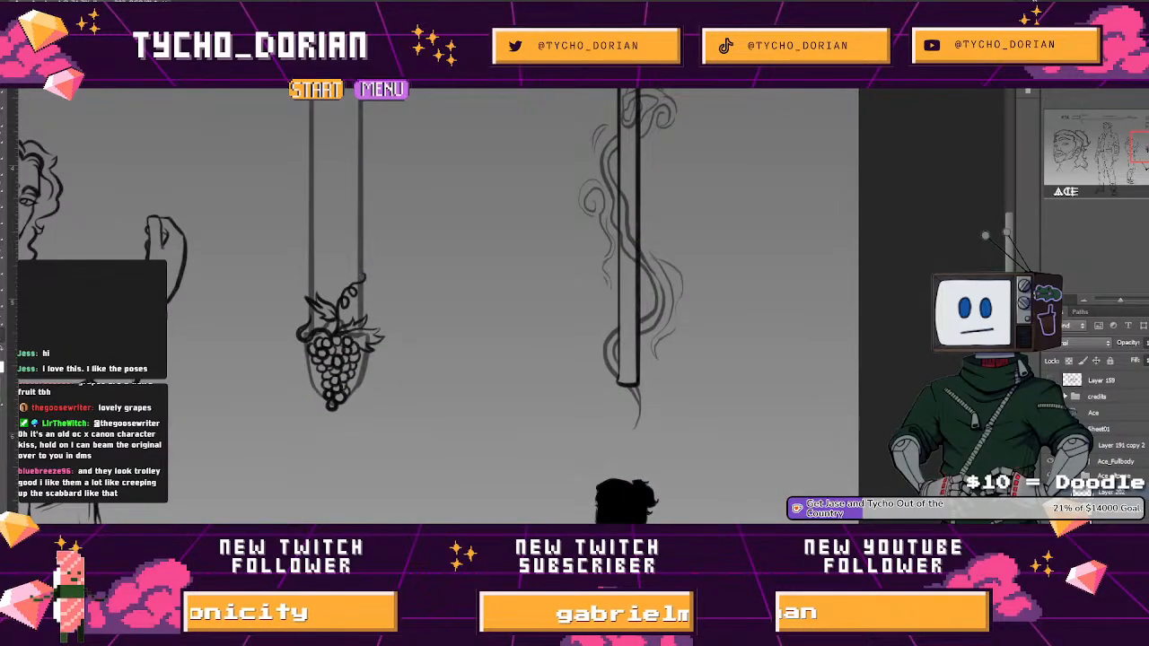
key("ctrl+z")
key("ctrl+z")
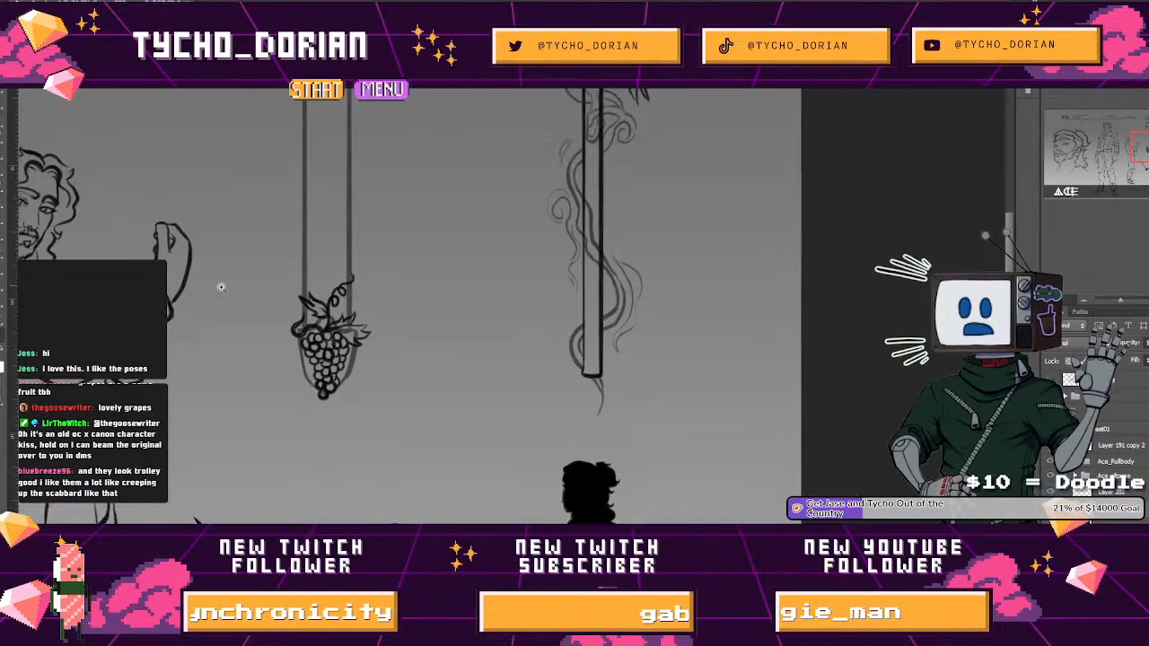
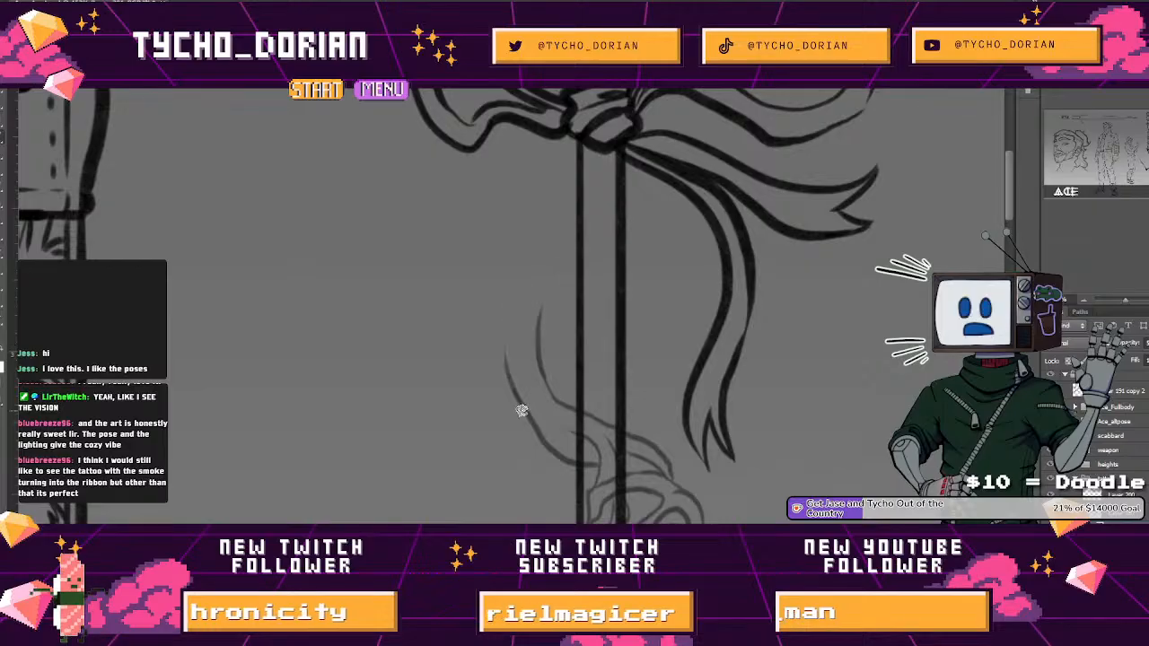
Sketch the smoke's outer edge curving up around the ribbon-tied pole and out to the right below the ribbon tails
mouse_move(506, 301)
left_mouse_down()
mouse_move(528, 269)
mouse_move(585, 252)
left_mouse_up()
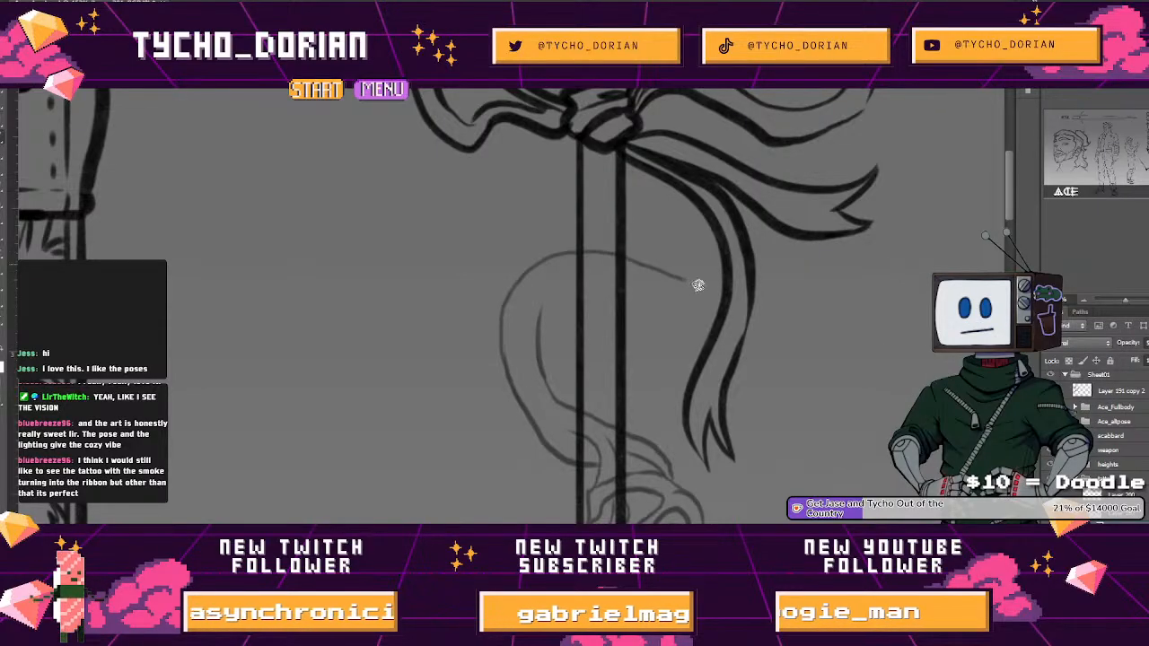
mouse_move(687, 282)
left_mouse_down()
mouse_move(767, 296)
mouse_move(820, 212)
left_mouse_up()
left_click_drag(815, 279, 691, 287)
key("ctrl+z")
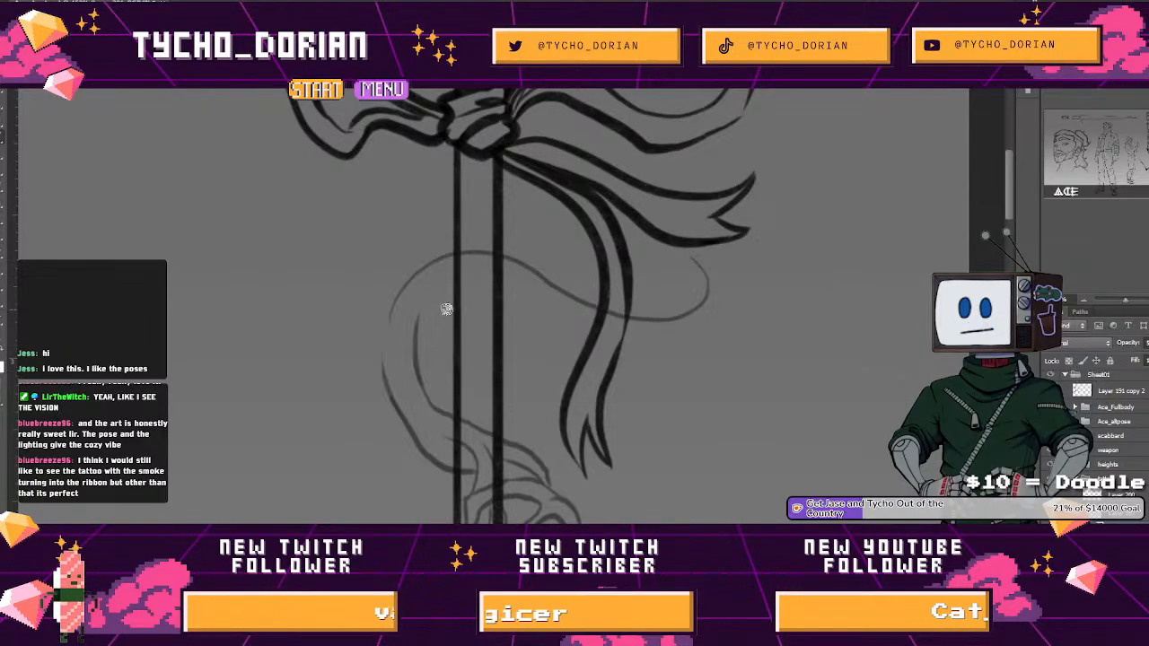
Erase the smoke line where it crosses the pole and sketch the band's inner edge sweeping right to its curled end
left_click_drag(496, 266, 461, 328)
mouse_move(410, 287)
left_mouse_down()
mouse_move(427, 277)
mouse_move(511, 300)
mouse_move(725, 398)
left_mouse_up()
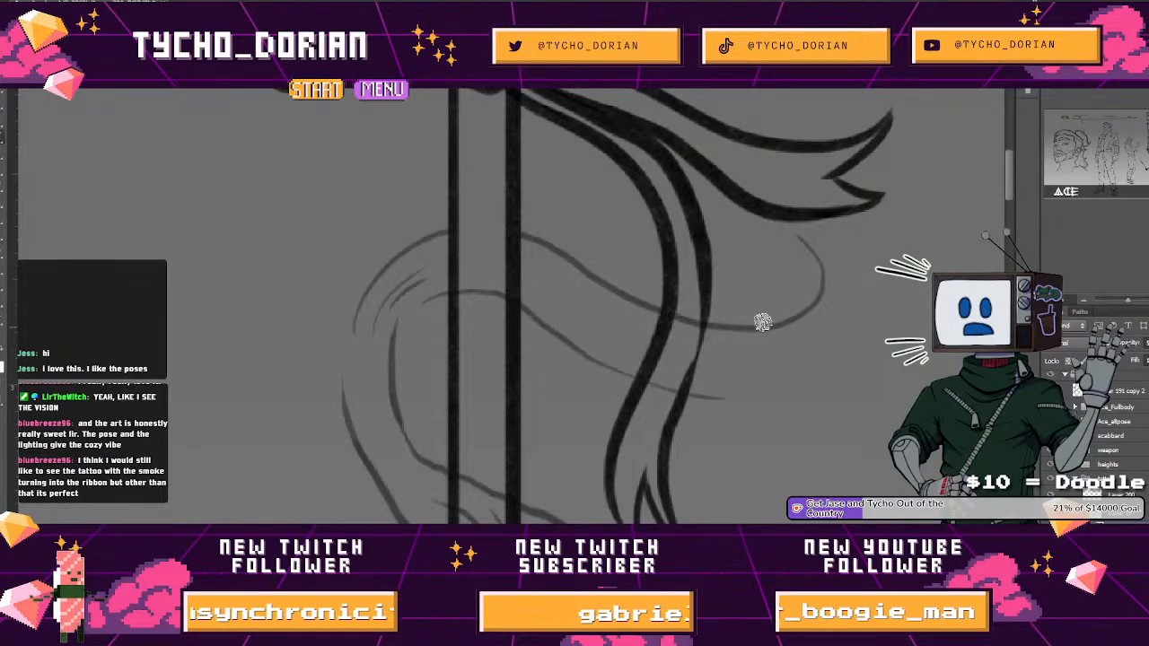
mouse_move(556, 301)
left_mouse_down()
mouse_move(637, 355)
mouse_move(743, 374)
mouse_move(824, 360)
mouse_move(910, 299)
mouse_move(878, 209)
mouse_move(898, 232)
left_mouse_up()
mouse_move(789, 279)
left_mouse_down()
mouse_move(668, 360)
mouse_move(713, 311)
left_mouse_up()
left_click_drag(777, 269, 713, 239)
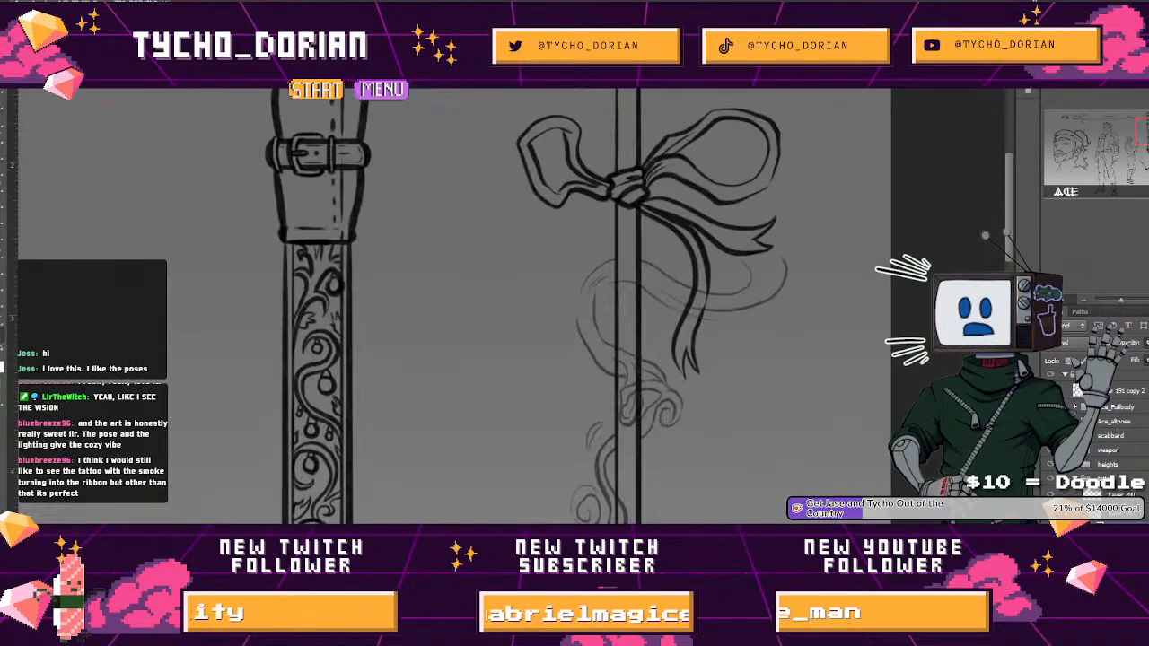
Duplicate the smoke sketch layer and toggle layer visibility to check the drawing
left_click(1051, 492)
left_click(1051, 493)
key("ctrl+j")
left_click(1052, 493)
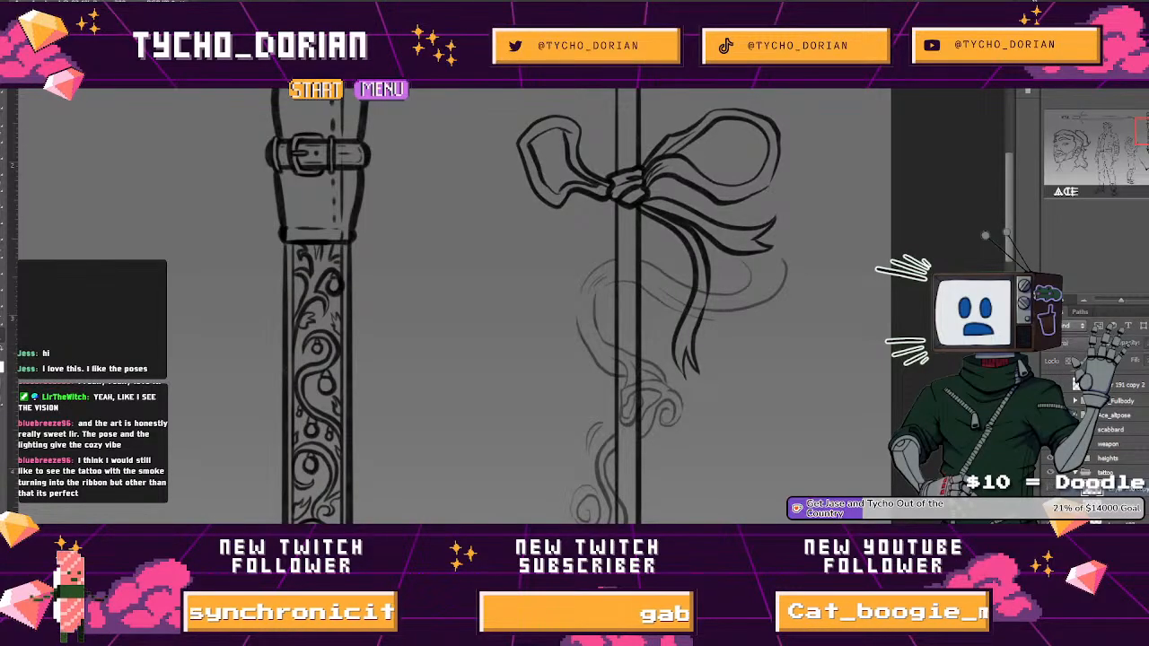
right_click(770, 239)
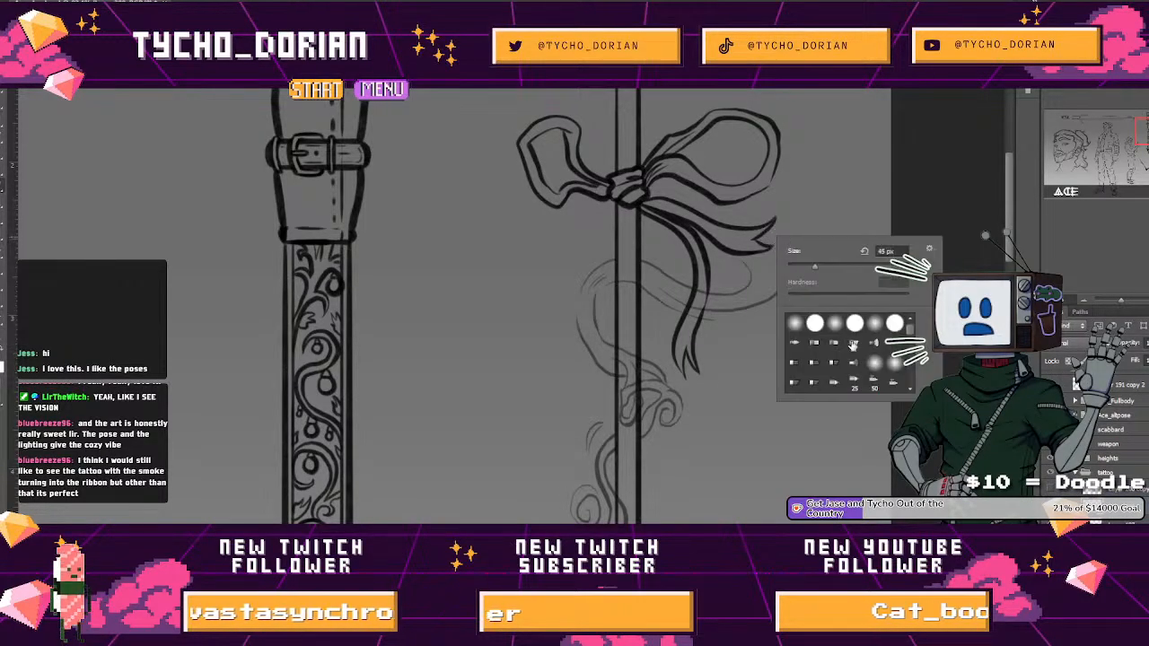
double_click(894, 323)
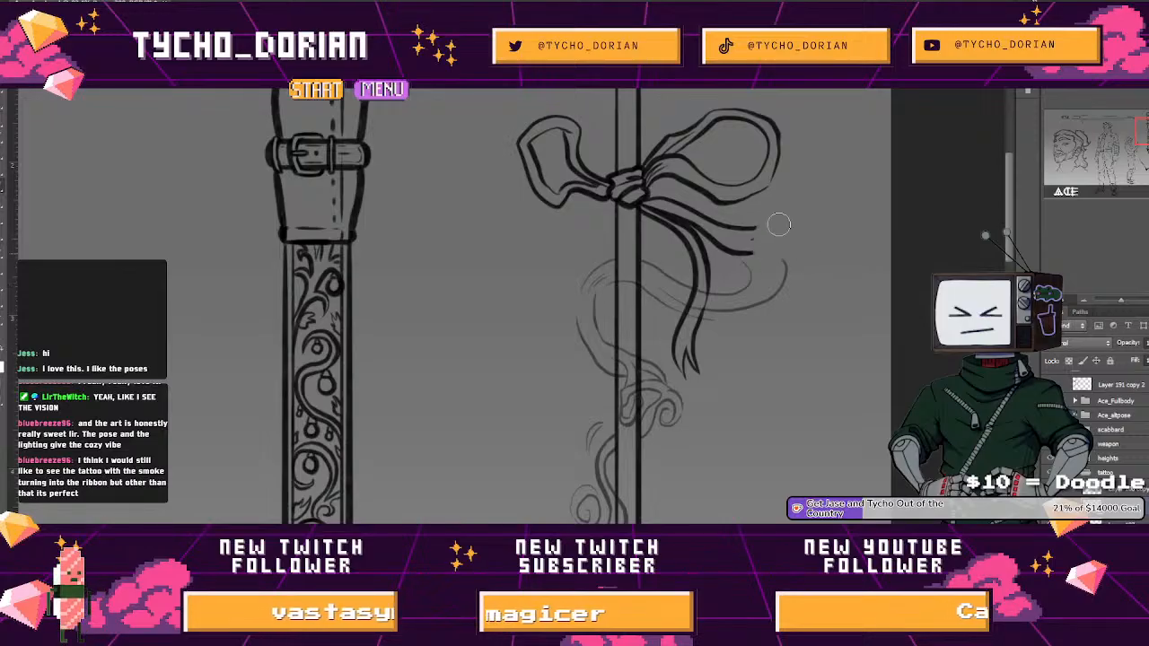
key("ctrl+z")
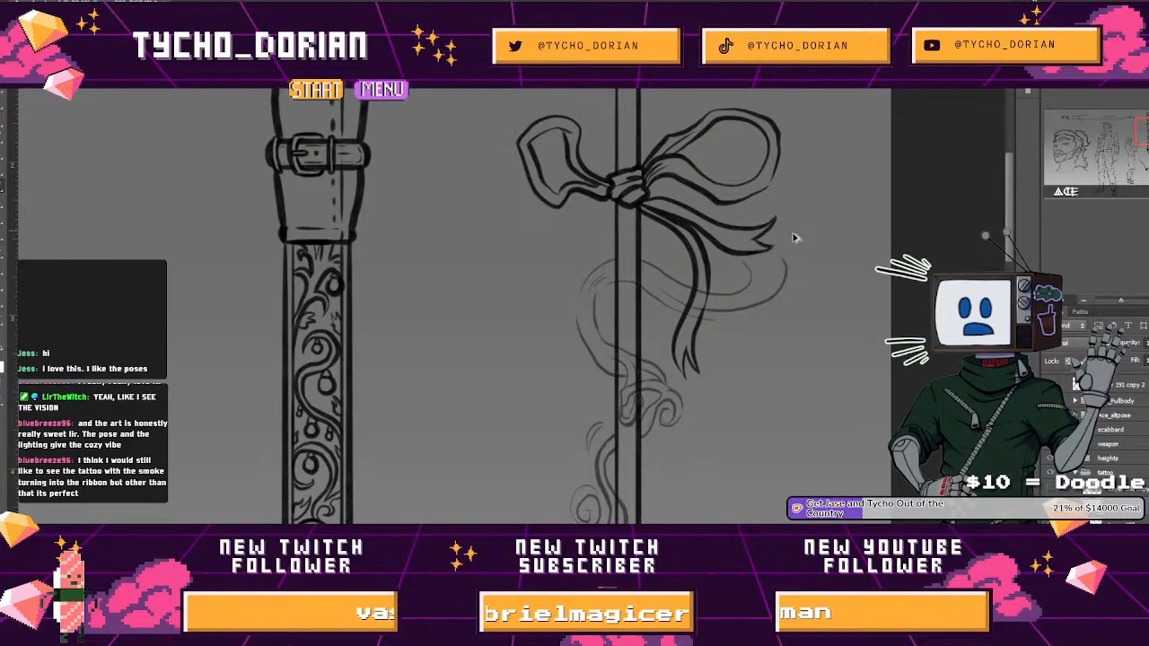
Fade out the forked ends of the ribbon's right-hand tail and the smoke's outer end with a soft eraser
right_click(805, 233)
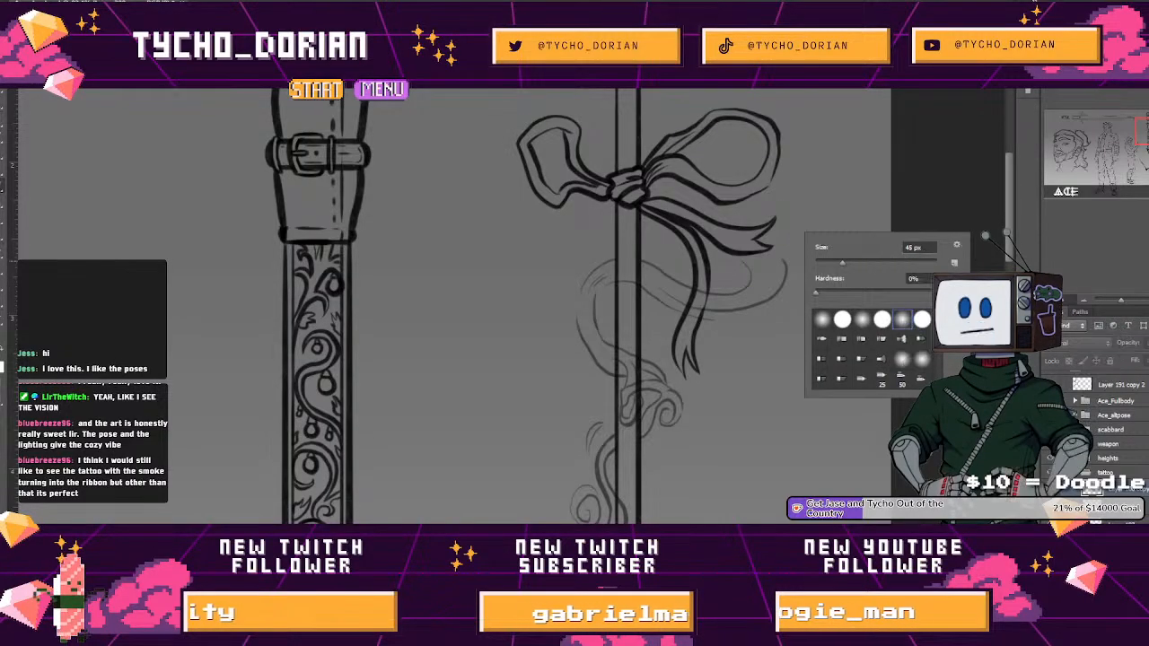
double_click(897, 323)
left_click(752, 253)
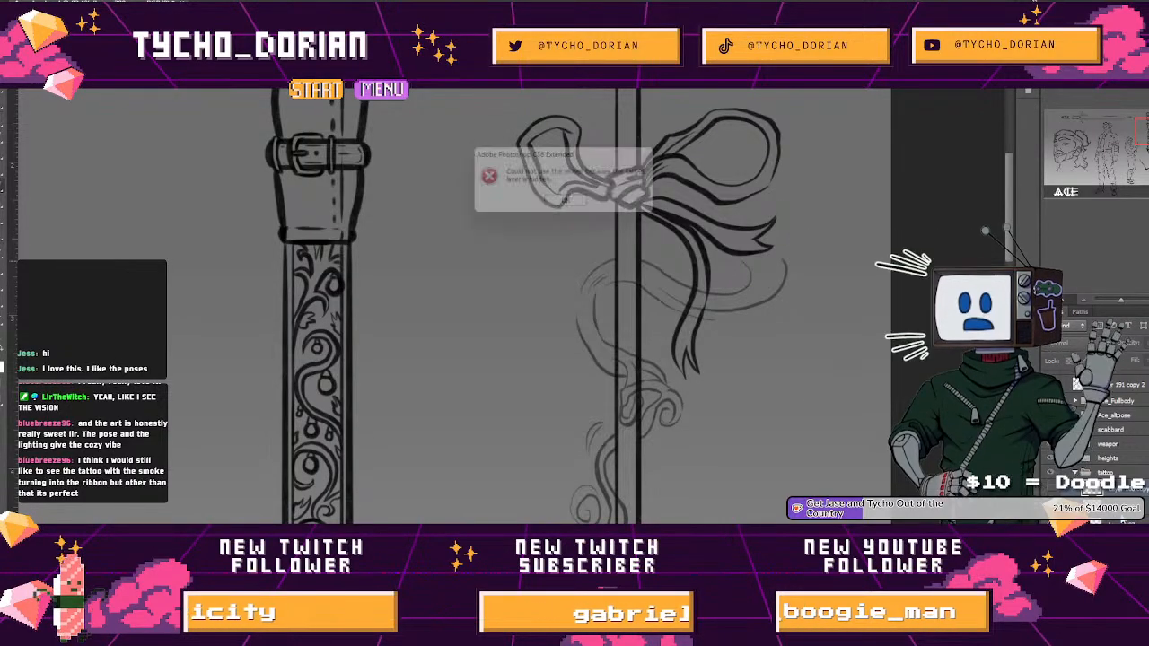
left_click(585, 206)
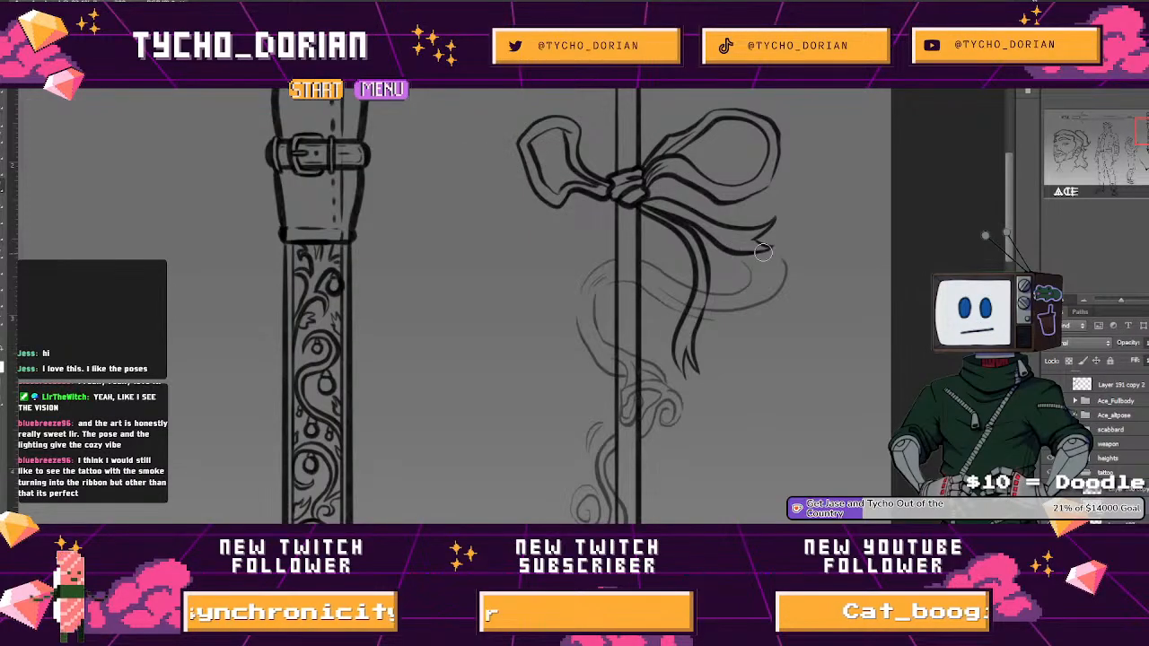
key("bracketright")
key("bracketright")
key("bracketright")
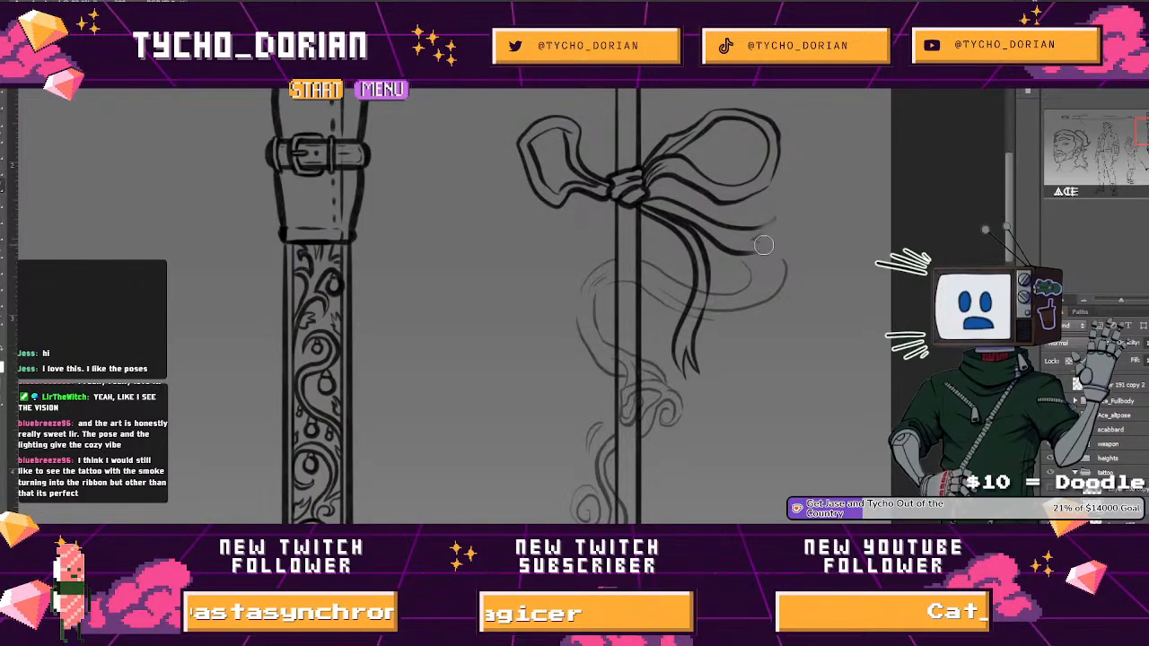
left_click_drag(759, 244, 748, 240)
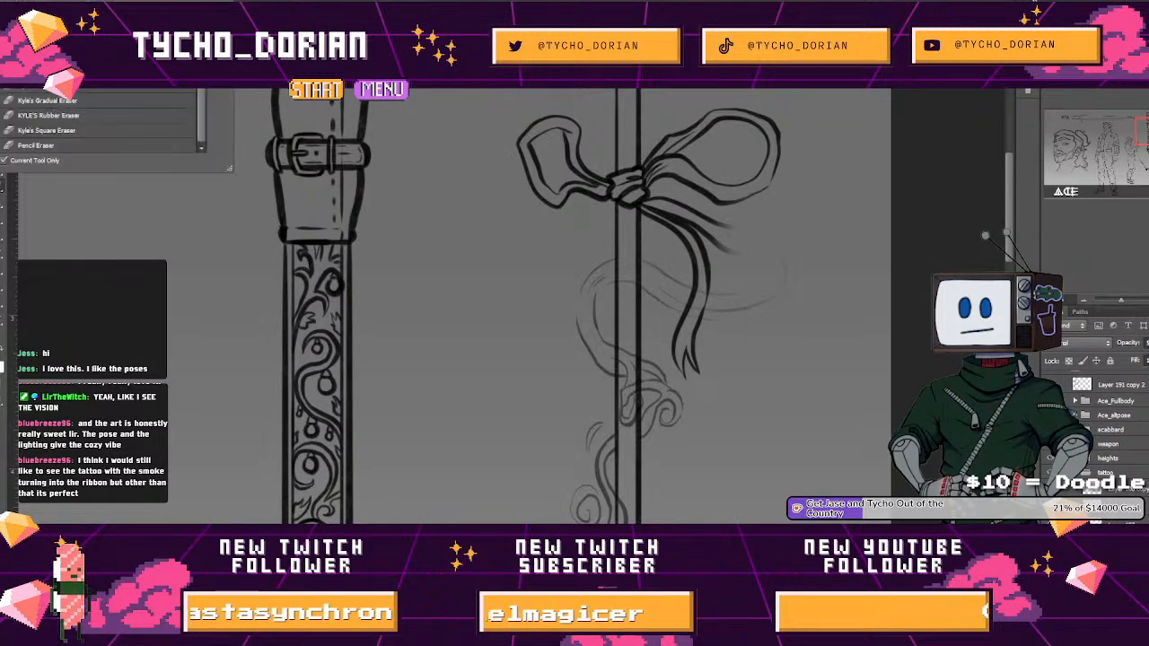
left_click(626, 291)
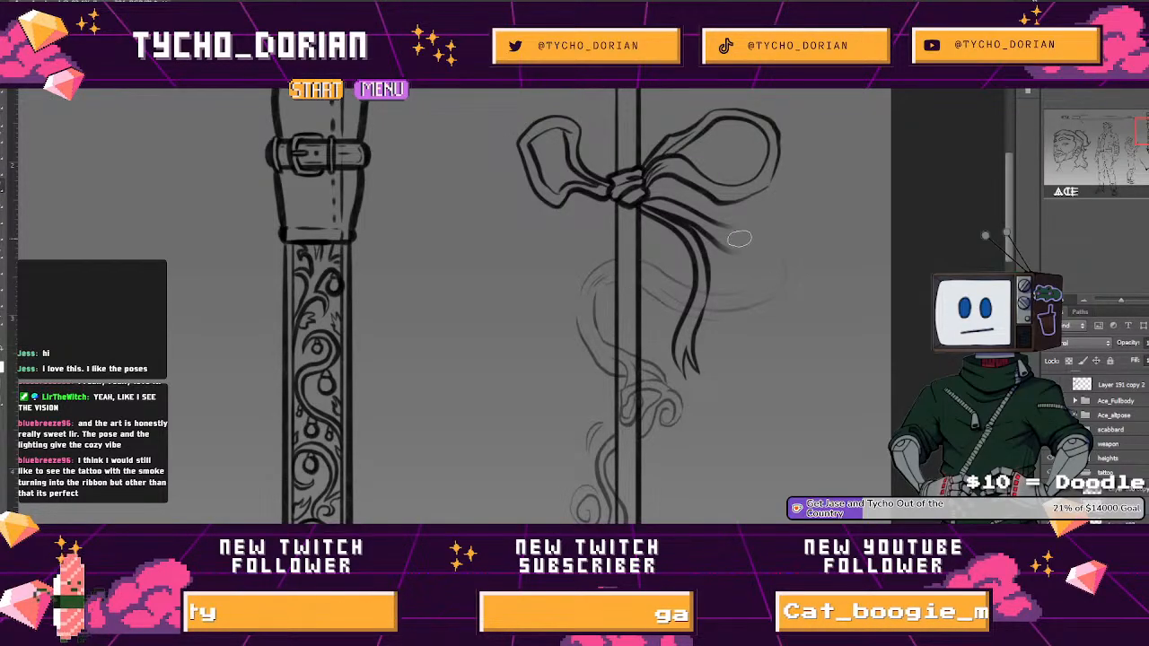
left_click_drag(737, 227, 772, 261)
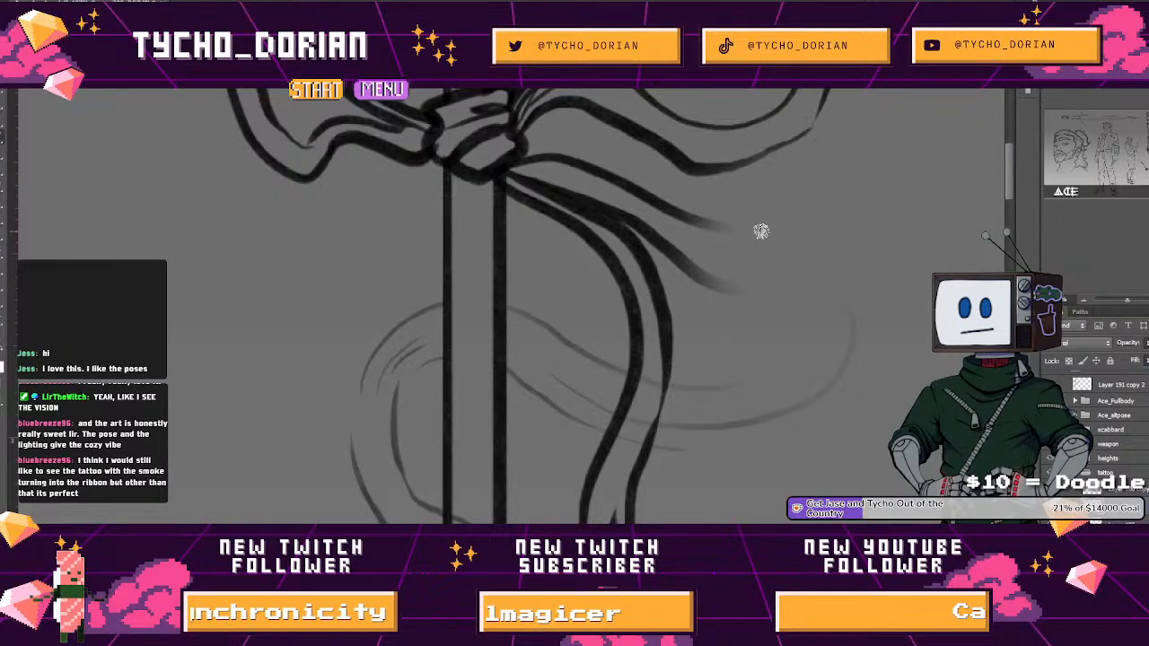
Sketch curved smoke strokes continuing from the faded ribbon tail and bending down toward the smoke band's outer end
key("ctrl+z")
left_click_drag(759, 295, 660, 300)
left_click_drag(635, 257, 722, 346)
key("ctrl+z")
left_click_drag(619, 256, 705, 375)
left_click_drag(686, 295, 693, 363)
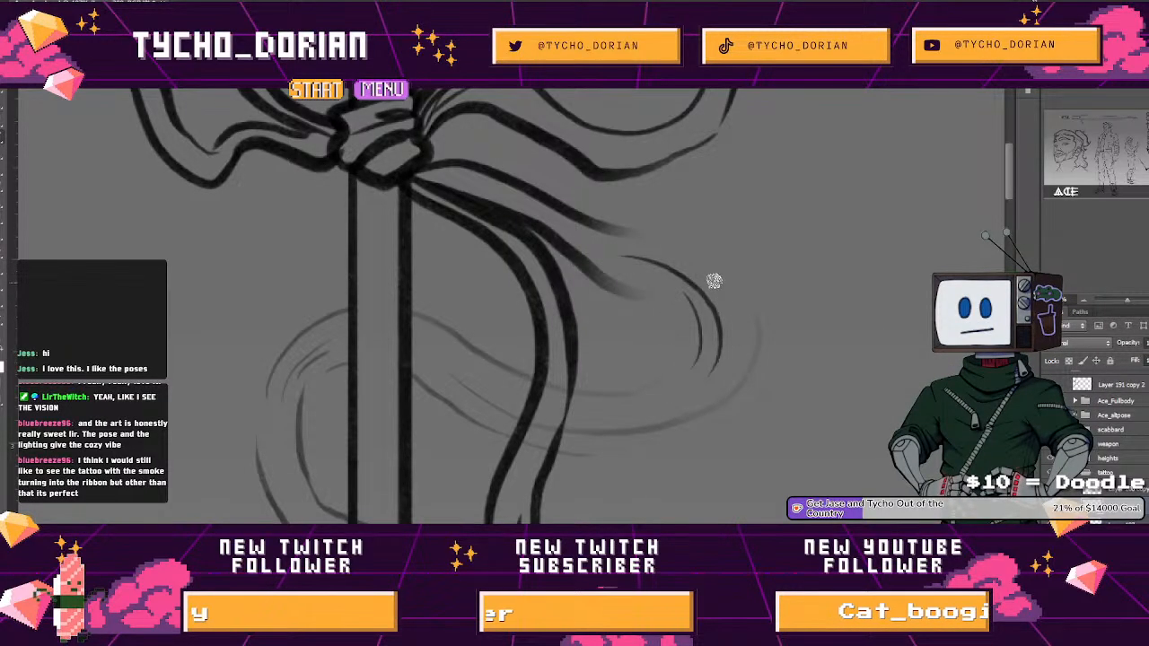
left_click_drag(768, 245, 732, 235)
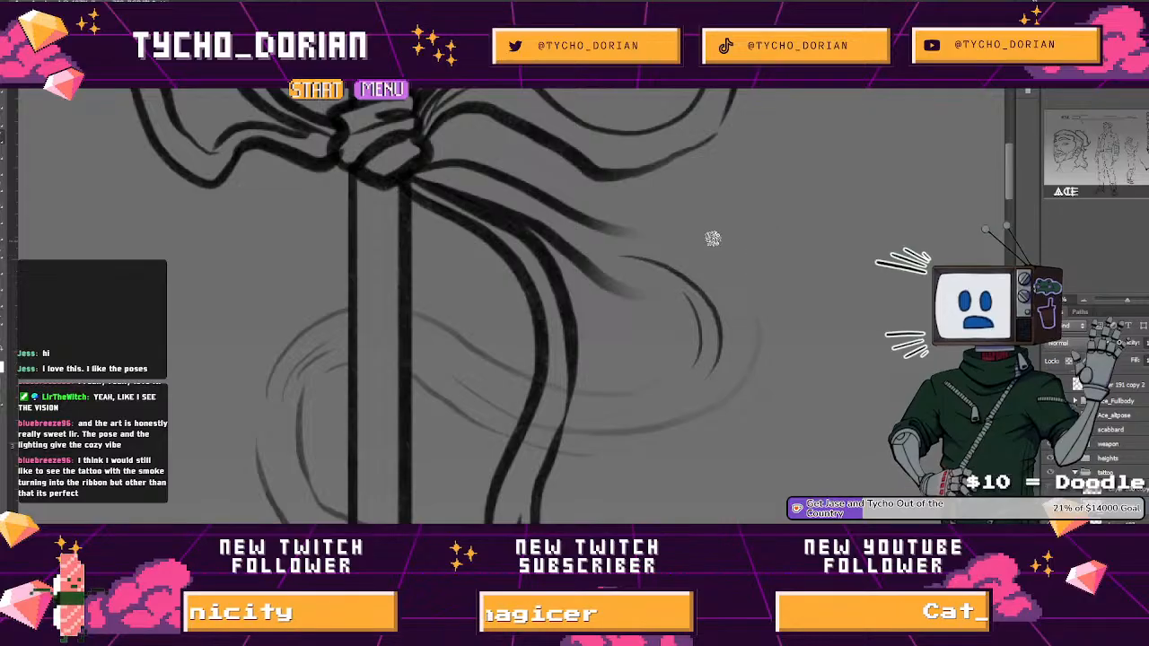
key("ctrl+z")
Draw a wavy smoke wisp with a hooked curl trailing right from the faded ribbon tail, doubled with a thin outer line
scroll(715, 233, "up", 3)
mouse_move(560, 208)
left_mouse_down()
mouse_move(716, 270)
mouse_move(849, 248)
mouse_move(802, 262)
mouse_move(773, 255)
left_mouse_up()
mouse_move(777, 210)
left_mouse_down()
mouse_move(881, 302)
mouse_move(785, 307)
mouse_move(574, 188)
mouse_move(577, 236)
mouse_move(566, 228)
mouse_move(628, 228)
left_mouse_up()
mouse_move(521, 164)
left_mouse_down()
mouse_move(615, 233)
mouse_move(749, 246)
left_mouse_up()
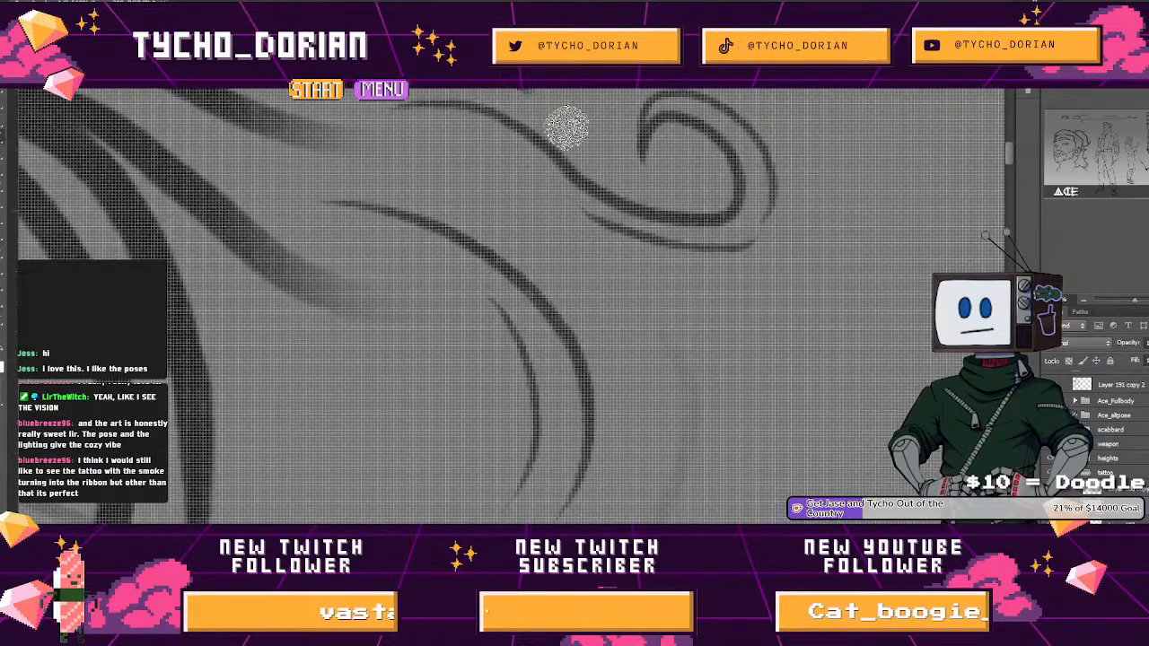
Sketch a small branching smoke wisp with a spiral end below the smoke band's outer right edge
mouse_move(736, 342)
left_mouse_down()
mouse_move(589, 165)
mouse_move(596, 172)
left_mouse_up()
left_click_drag(517, 425, 599, 266)
left_click_drag(477, 407, 522, 318)
key("ctrl+z")
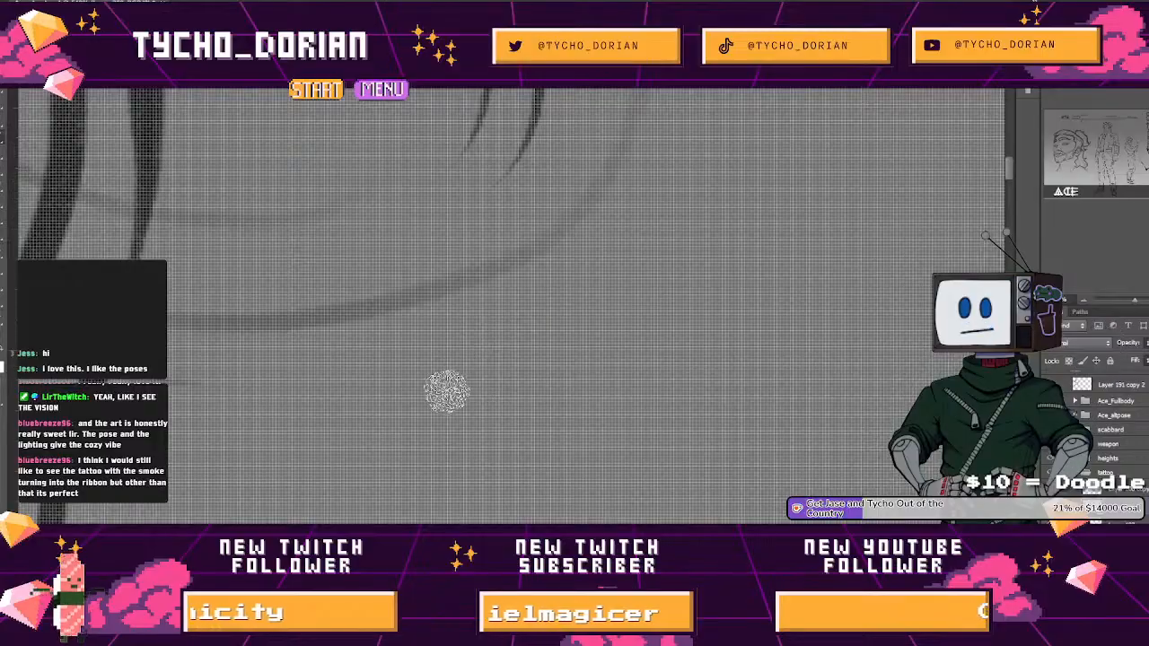
mouse_move(458, 360)
left_mouse_down()
mouse_move(493, 439)
mouse_move(490, 408)
mouse_move(512, 403)
mouse_move(466, 404)
mouse_move(512, 347)
mouse_move(623, 310)
mouse_move(674, 249)
mouse_move(645, 265)
mouse_move(647, 250)
mouse_move(677, 307)
mouse_move(739, 271)
mouse_move(715, 238)
mouse_move(755, 192)
mouse_move(728, 154)
mouse_move(741, 160)
mouse_move(688, 196)
mouse_move(720, 190)
mouse_move(699, 226)
mouse_move(616, 235)
mouse_move(597, 296)
mouse_move(463, 368)
left_mouse_up()
left_click_drag(574, 315, 456, 302)
left_click_drag(604, 254, 583, 324)
Lighten the new smoke strokes beside the ribbon tail with a large soft round eraser
right_click(609, 261)
left_click(715, 364)
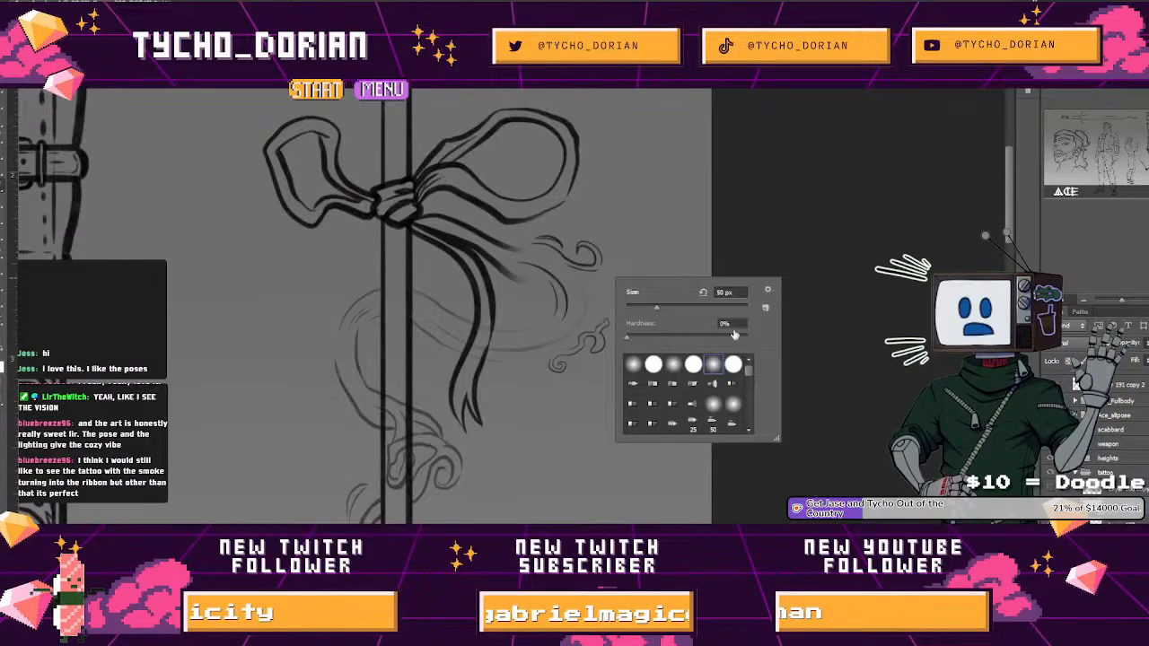
left_click(840, 233)
key("]")
key("]")
key("]")
key("]")
key("]")
key("]")
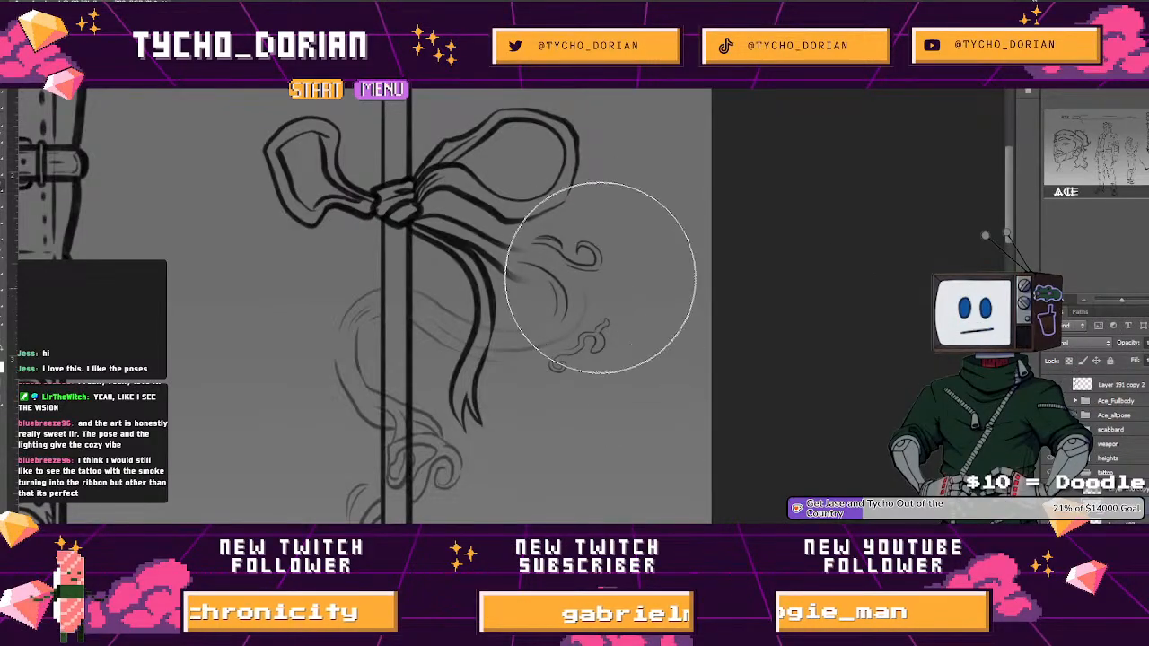
key("[")
key("[")
key("[")
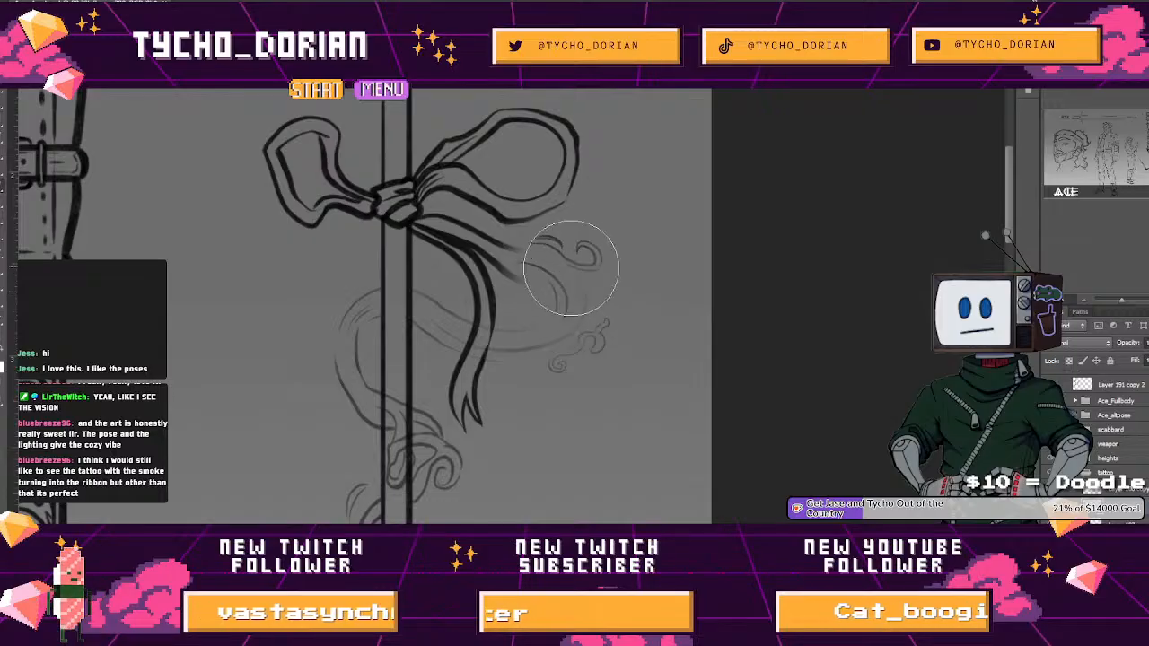
Erase the lower part of the long hanging ribbon tail so it fades out above the smoke band
scroll(610, 289, "down", 6)
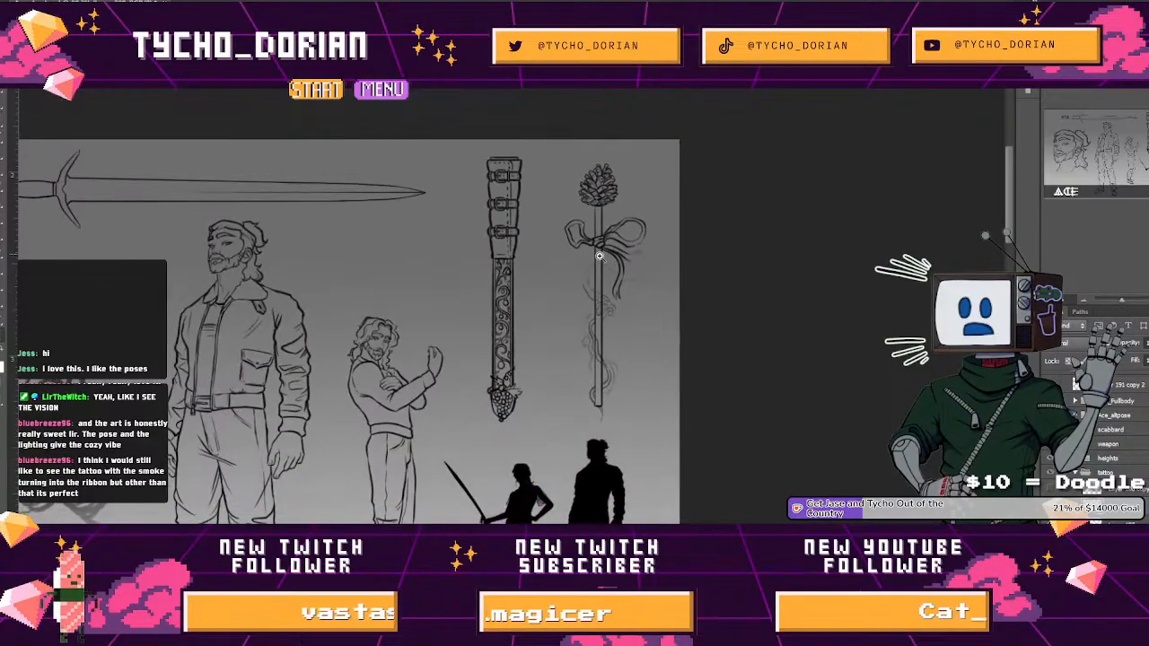
scroll(595, 258, "up", 6)
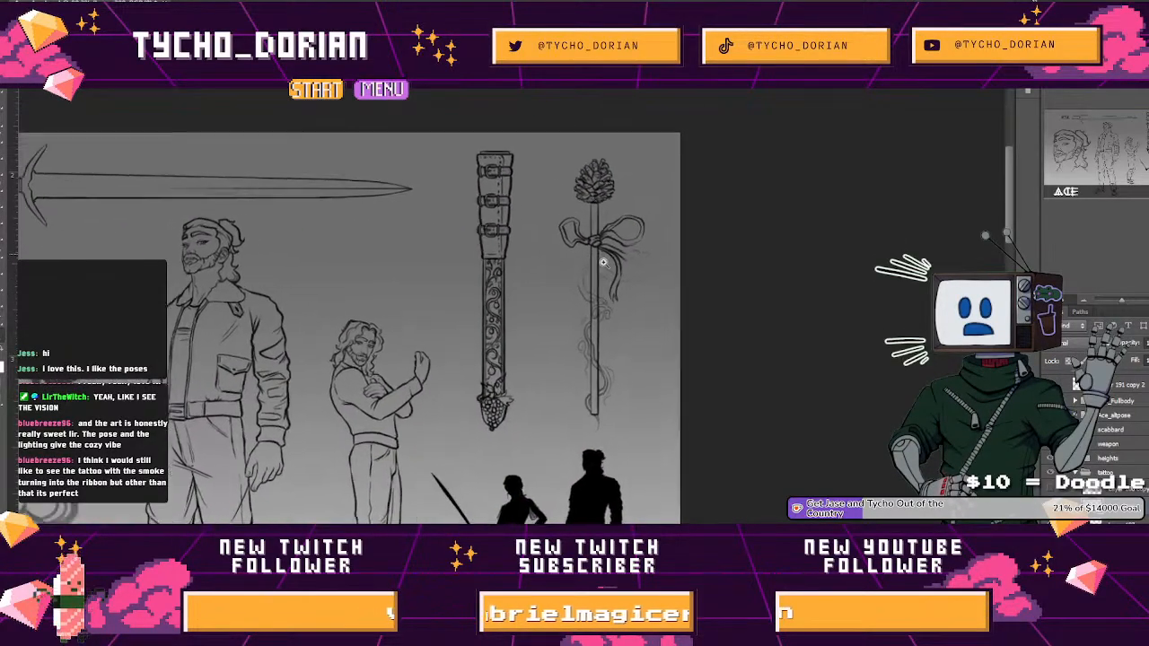
mouse_move(523, 341)
left_mouse_down()
mouse_move(504, 320)
mouse_move(530, 254)
mouse_move(518, 355)
mouse_move(515, 307)
mouse_move(542, 318)
mouse_move(510, 385)
mouse_move(528, 264)
mouse_move(517, 258)
mouse_move(540, 226)
mouse_move(520, 206)
mouse_move(558, 245)
mouse_move(467, 227)
mouse_move(536, 216)
mouse_move(585, 253)
mouse_move(551, 235)
left_mouse_up()
key("z")
key("e")
key("b")
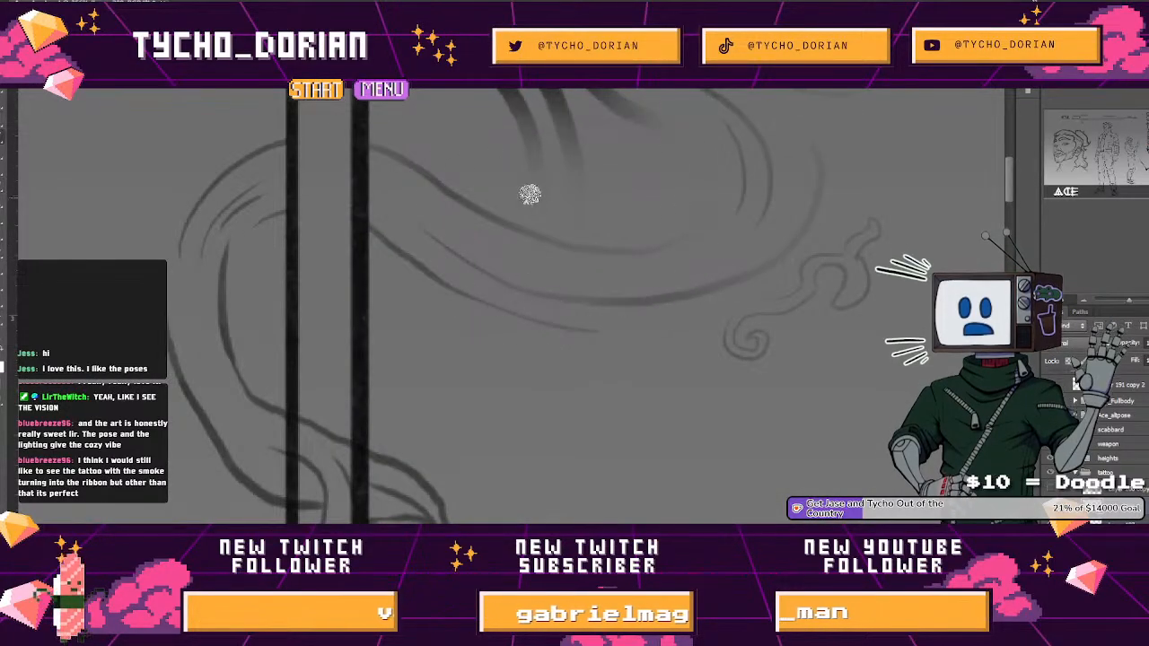
Draw a hooked stroke on the smoke band's upper edge and a long curve descending from the faded hanging tail
left_click_drag(451, 181, 544, 221)
key("ctrl+z")
left_click_drag(438, 178, 520, 194)
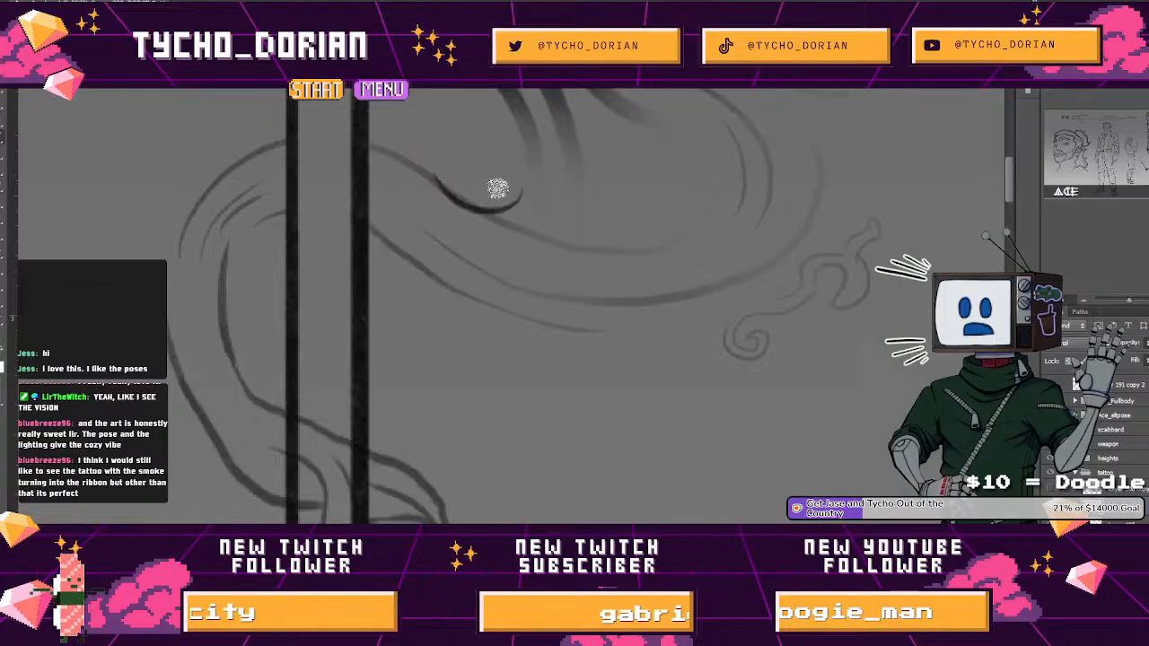
left_click_drag(560, 112, 571, 271)
key("ctrl+z")
left_click_drag(576, 116, 579, 269)
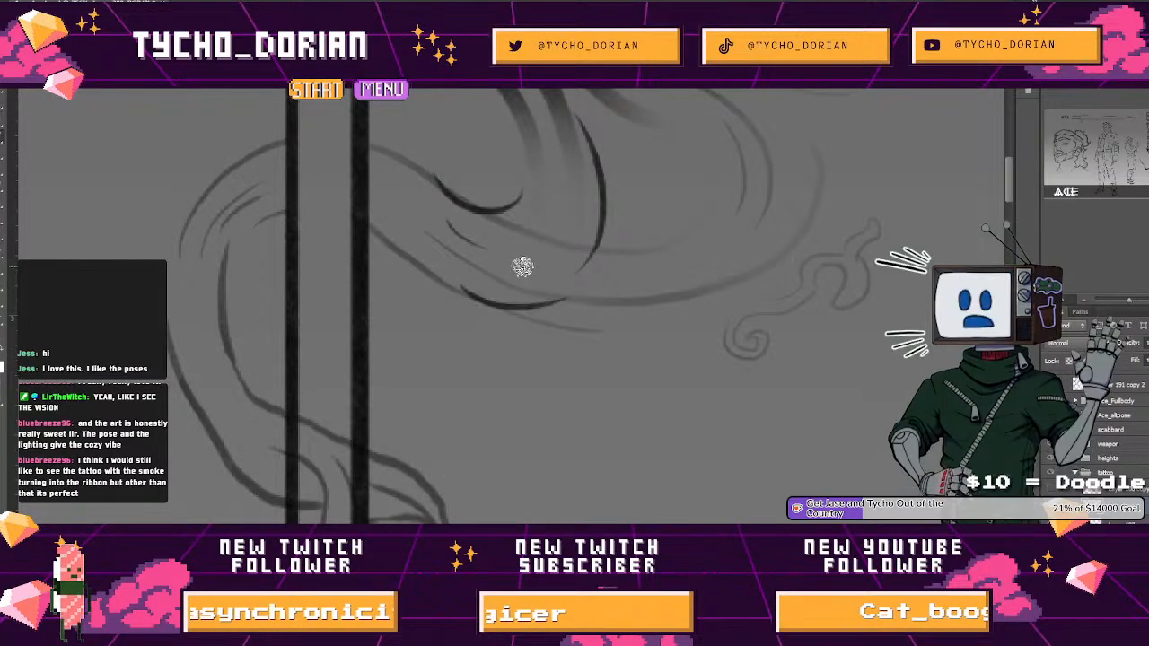
Undo the stroke along the band's lower edge and sketch inner smoke lines below the faded hanging tail
left_click_drag(473, 280, 569, 219)
key("ctrl+z")
key("ctrl+z")
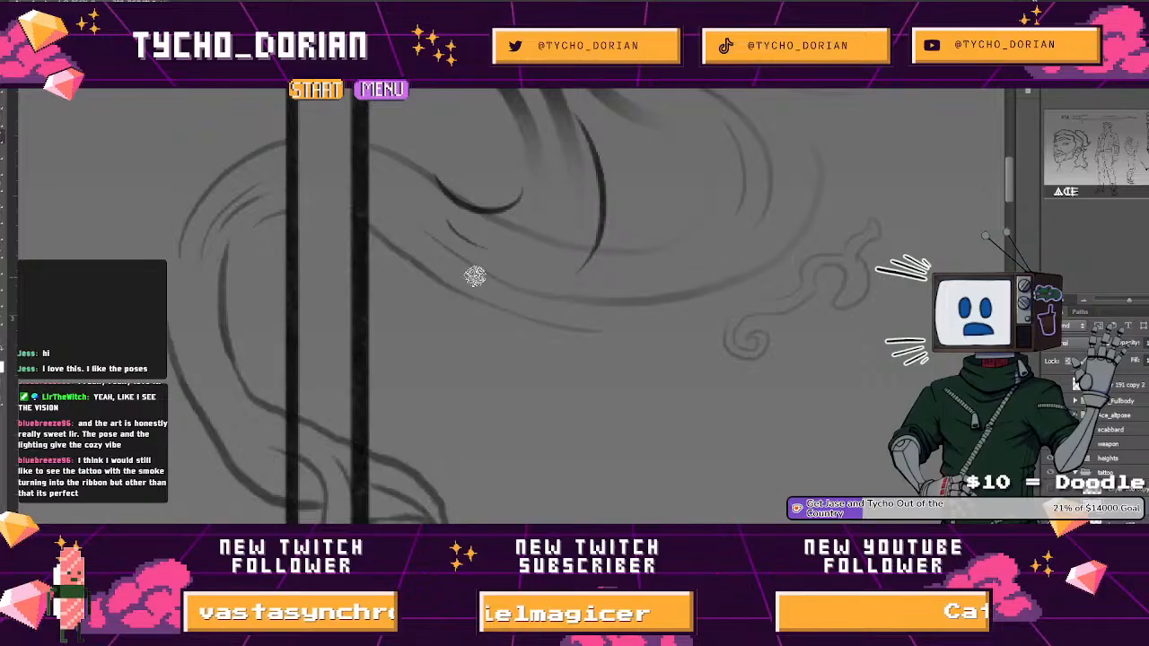
left_click_drag(531, 264, 575, 158)
mouse_move(575, 166)
left_mouse_down()
mouse_move(550, 241)
mouse_move(561, 169)
mouse_move(548, 297)
left_mouse_up()
Soften the smoke strokes where the hanging tail meets the band, using the eraser at a reduced size
key("e")
left_click_drag(500, 365, 491, 300)
left_click_drag(588, 302, 484, 287)
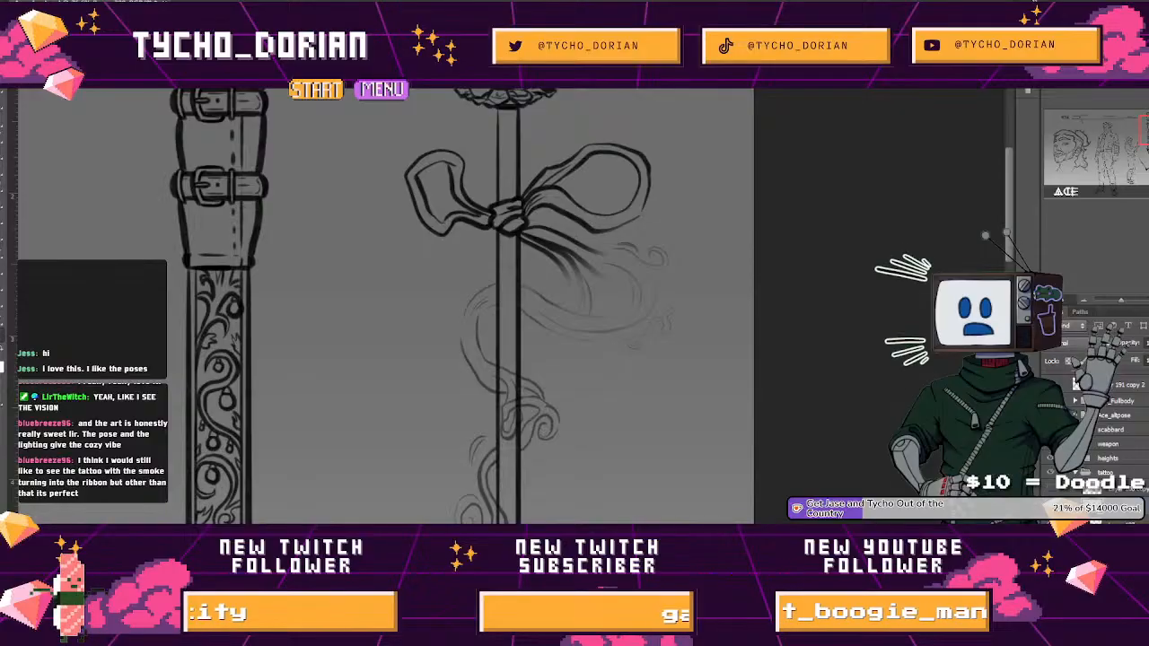
left_click_drag(532, 316, 583, 354)
key("[")
key("[")
key("[")
key("[")
key("[")
key("[")
key("[")
left_click_drag(623, 308, 616, 313)
left_click_drag(681, 283, 789, 265)
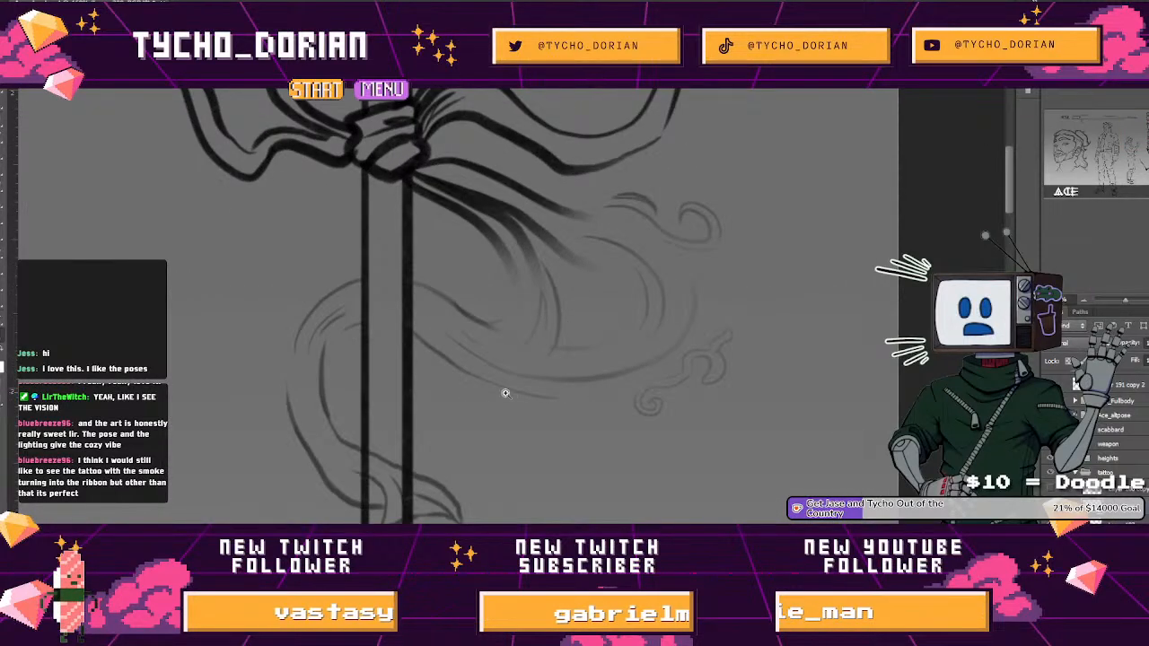
Darken part of the smoke band's upper edge and sketch a small wisp inside the smoke's outer curve
left_click_drag(519, 309, 540, 321)
mouse_move(655, 289)
left_mouse_down()
mouse_move(666, 374)
mouse_move(707, 344)
mouse_move(700, 313)
mouse_move(692, 335)
mouse_move(688, 299)
mouse_move(637, 260)
mouse_move(681, 325)
mouse_move(671, 294)
left_mouse_up()
key("e")
mouse_move(680, 371)
left_mouse_down()
mouse_move(660, 314)
mouse_move(671, 332)
mouse_move(705, 327)
mouse_move(675, 297)
left_mouse_up()
key("b")
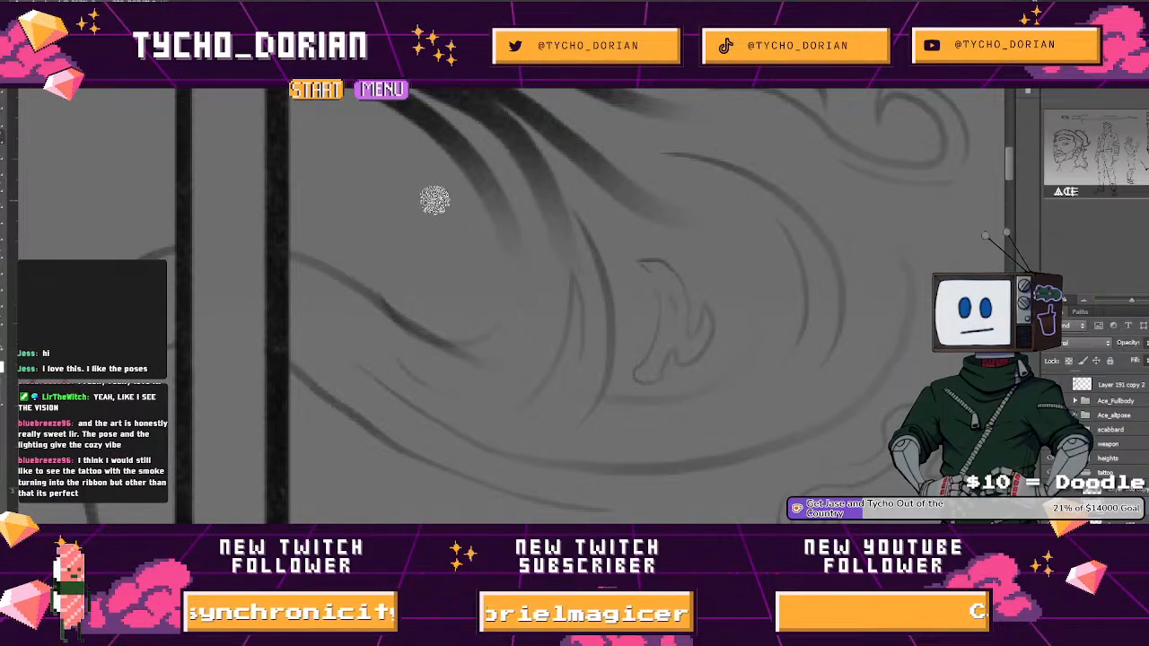
Draw a spiral smoke curl with a small hooked wisp between the pole and the faded hanging tail
mouse_move(421, 297)
left_mouse_down()
mouse_move(465, 278)
mouse_move(385, 165)
mouse_move(400, 149)
mouse_move(452, 234)
mouse_move(441, 305)
mouse_move(407, 291)
mouse_move(441, 226)
mouse_move(378, 164)
mouse_move(415, 214)
left_mouse_up()
key("ctrl+z")
mouse_move(409, 228)
left_mouse_down()
mouse_move(390, 228)
mouse_move(390, 141)
left_mouse_up()
mouse_move(406, 259)
left_mouse_down()
mouse_move(434, 319)
mouse_move(347, 182)
mouse_move(459, 287)
left_mouse_up()
key("e")
key("z")
mouse_move(498, 172)
left_mouse_down()
mouse_move(419, 171)
mouse_move(496, 163)
left_mouse_up()
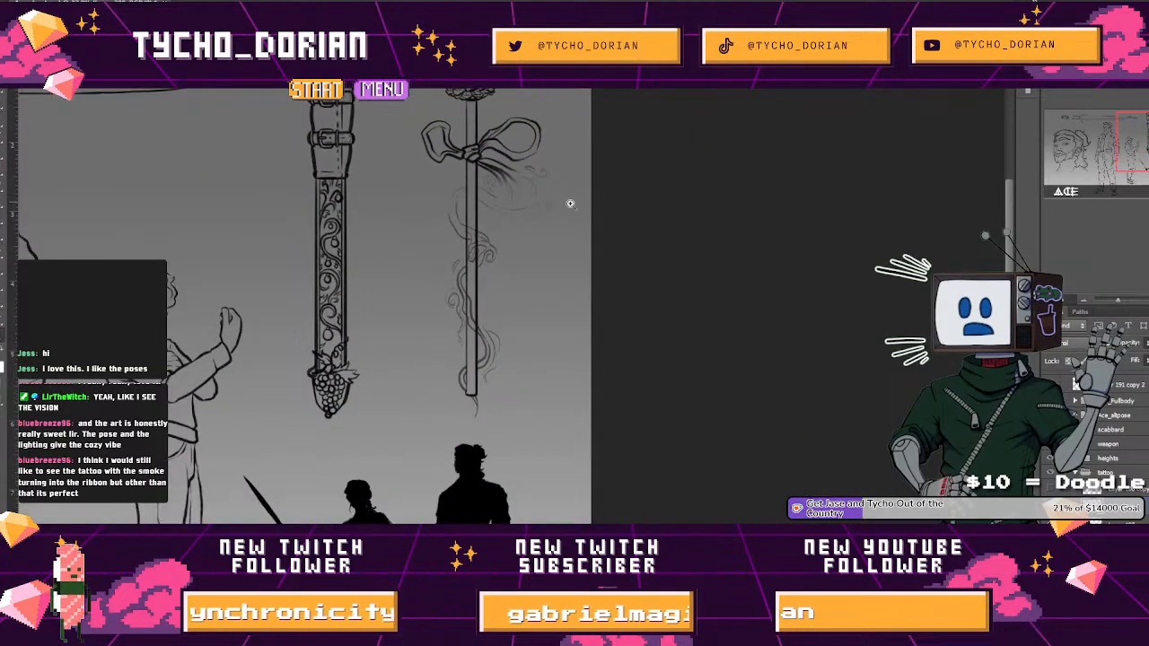
Add a wavy line leading into the hooked smoke curl to the right of the ribbon tails
left_click_drag(517, 222, 554, 241)
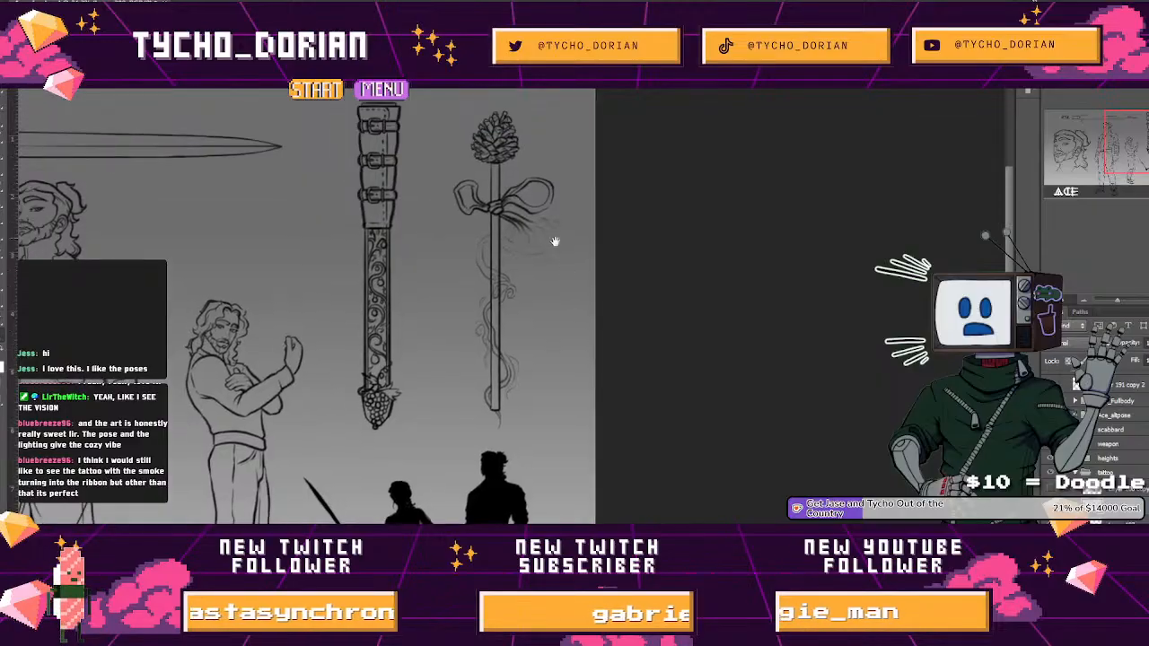
left_click_drag(558, 300, 508, 298)
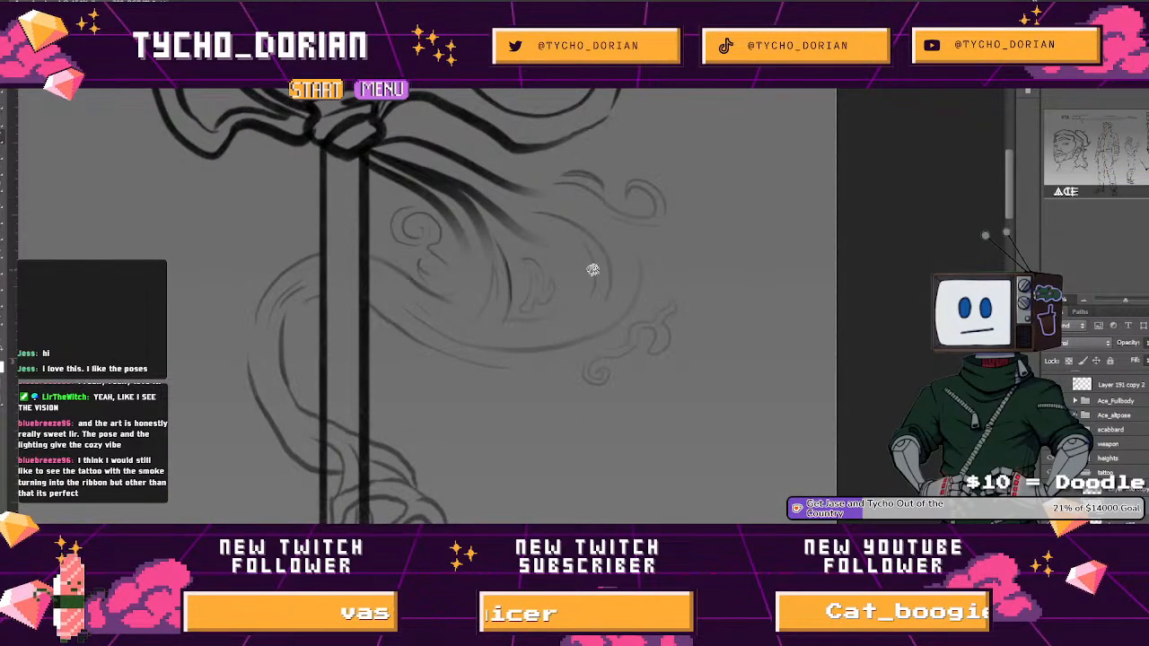
left_click_drag(584, 275, 530, 298)
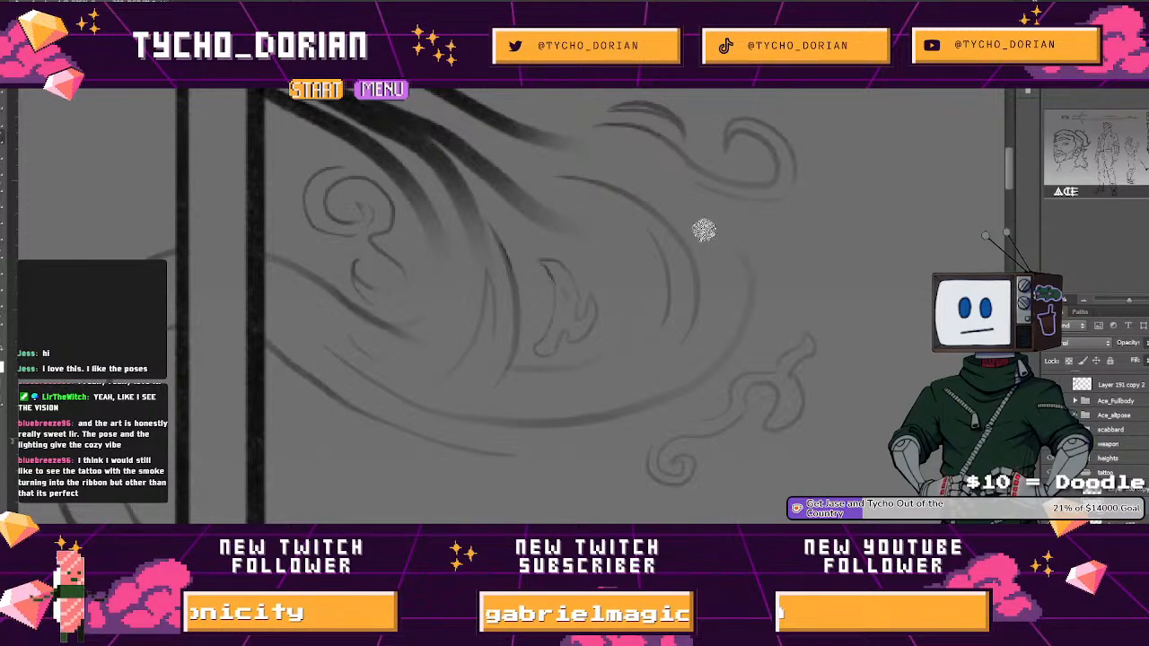
left_click_drag(698, 213, 587, 203)
left_click_drag(619, 260, 630, 278)
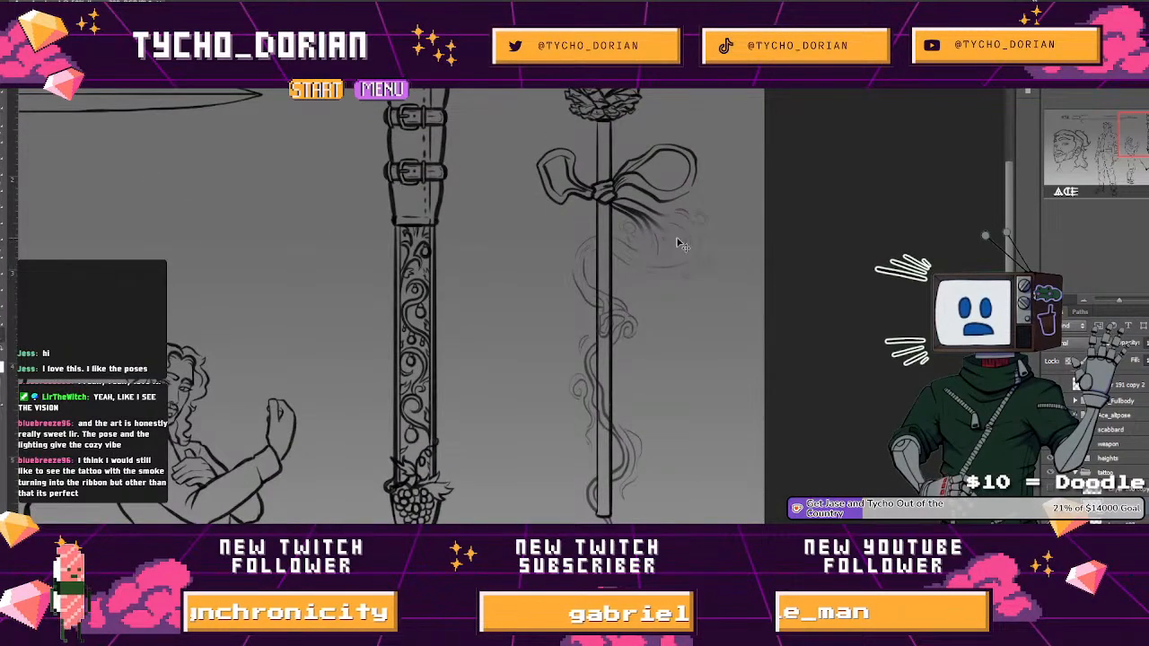